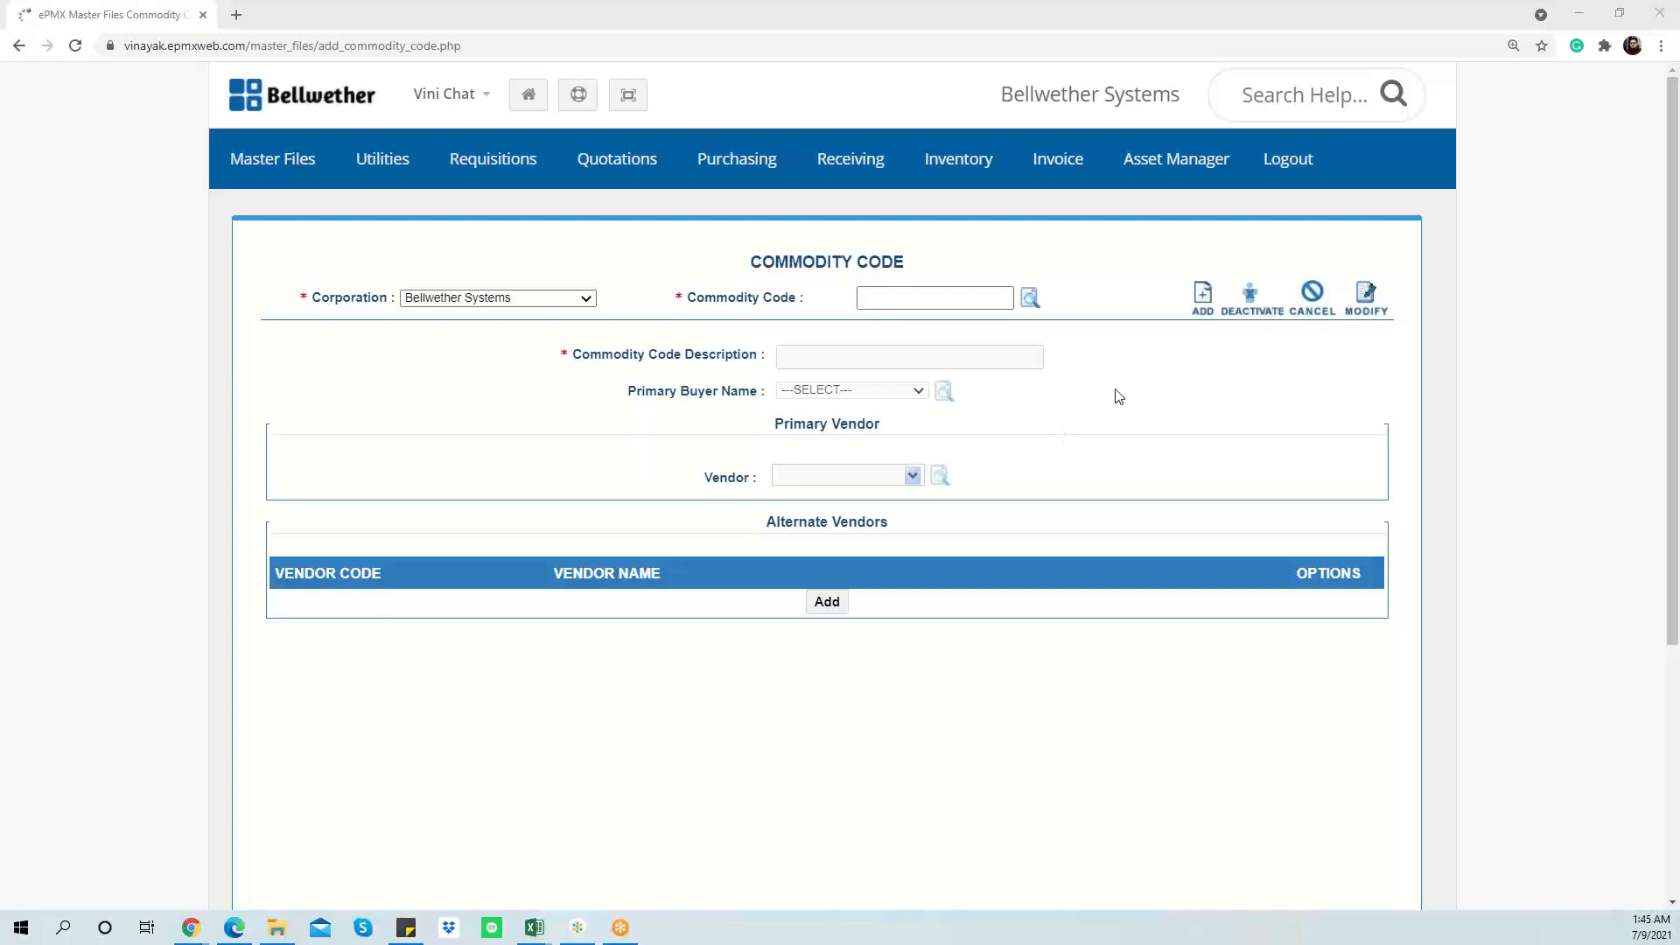
# Step: Open the Commodity Code form from the Master Files menu
pyautogui.moveTo(289, 170)
# Step: Add new commodity code 20100 with description 'Stationary & Office Supplies'
pyautogui.click(932, 299)
pyautogui.write('2')
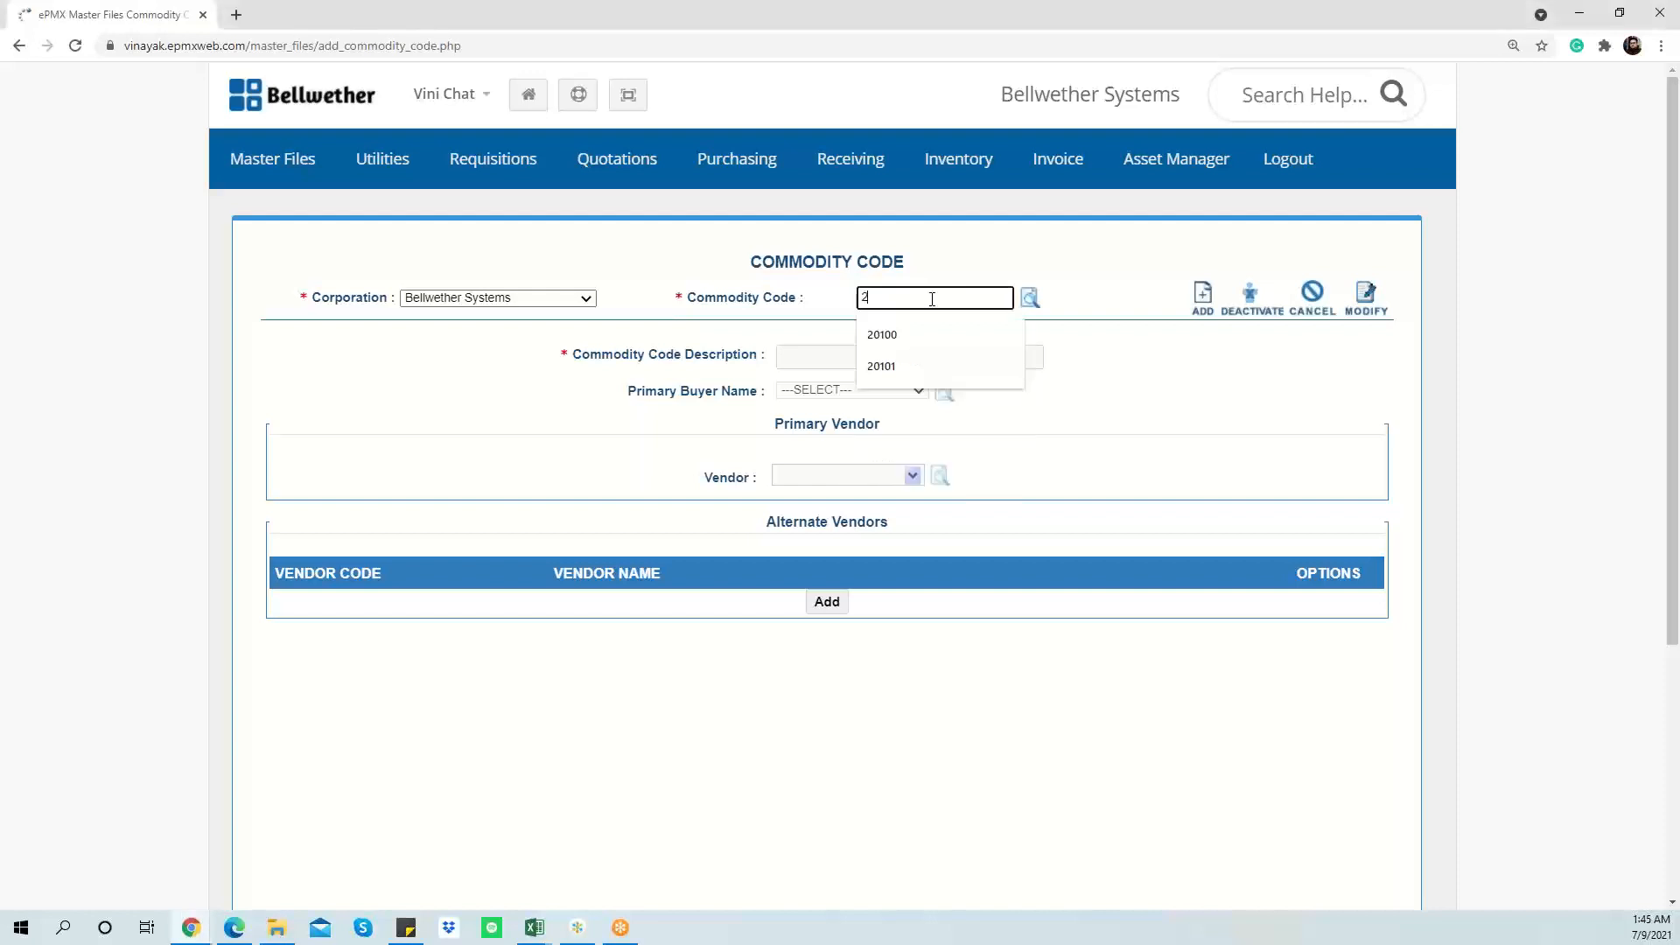
pyautogui.write('001')
pyautogui.press('Down')
pyautogui.press('Return')
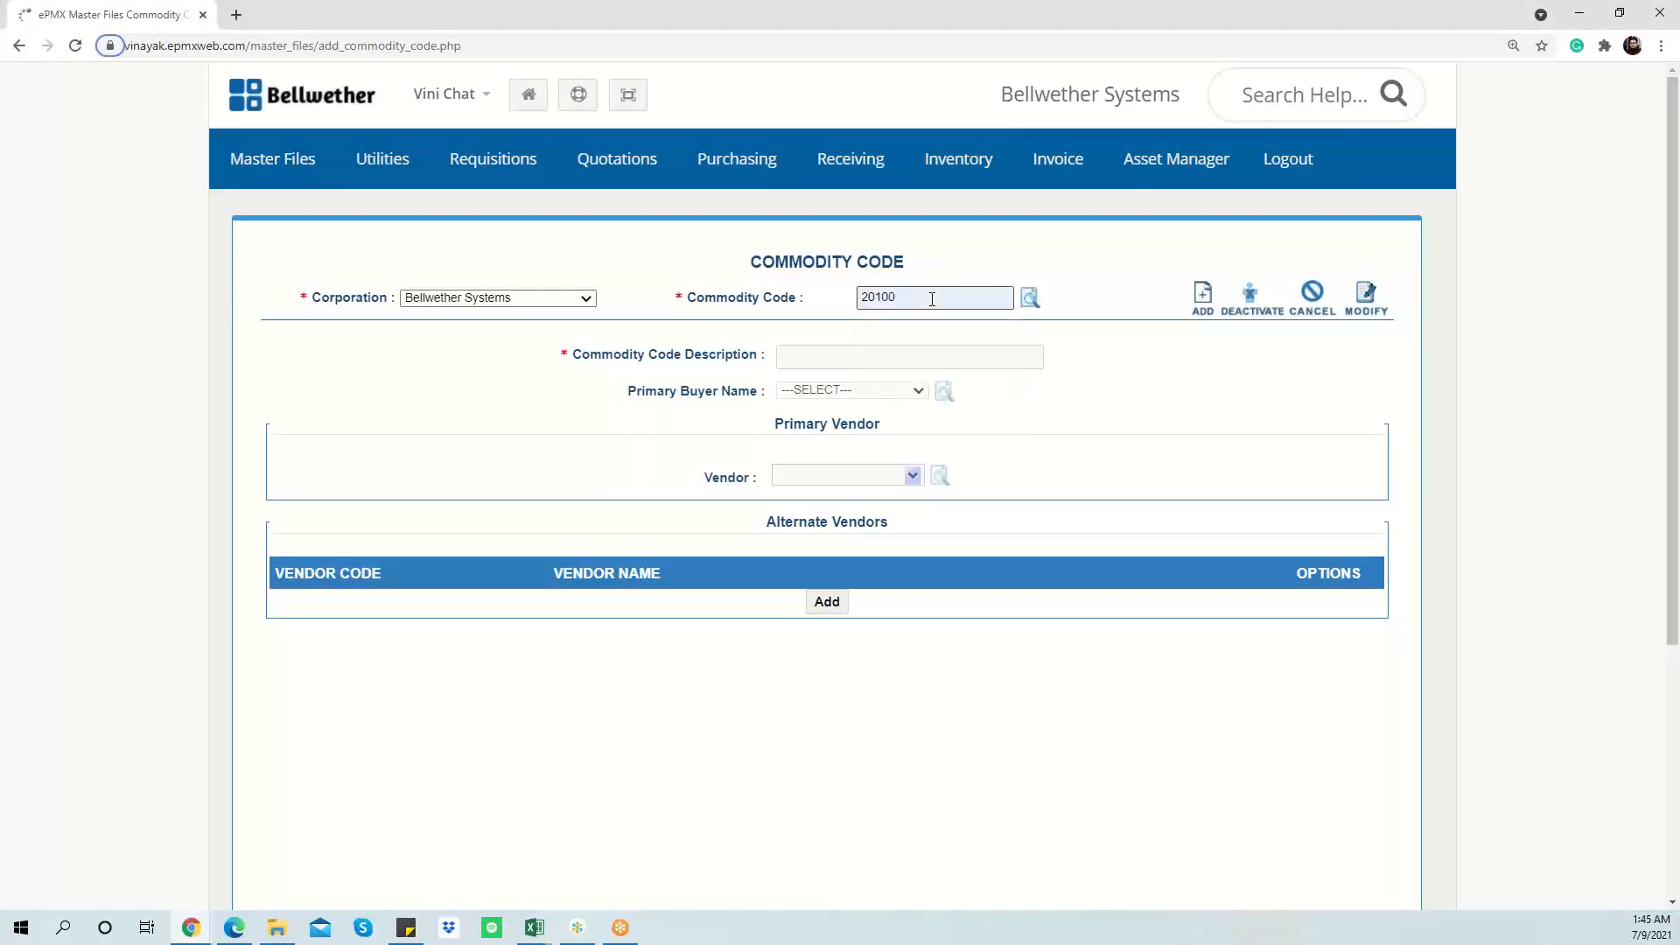
pyautogui.click(1202, 299)
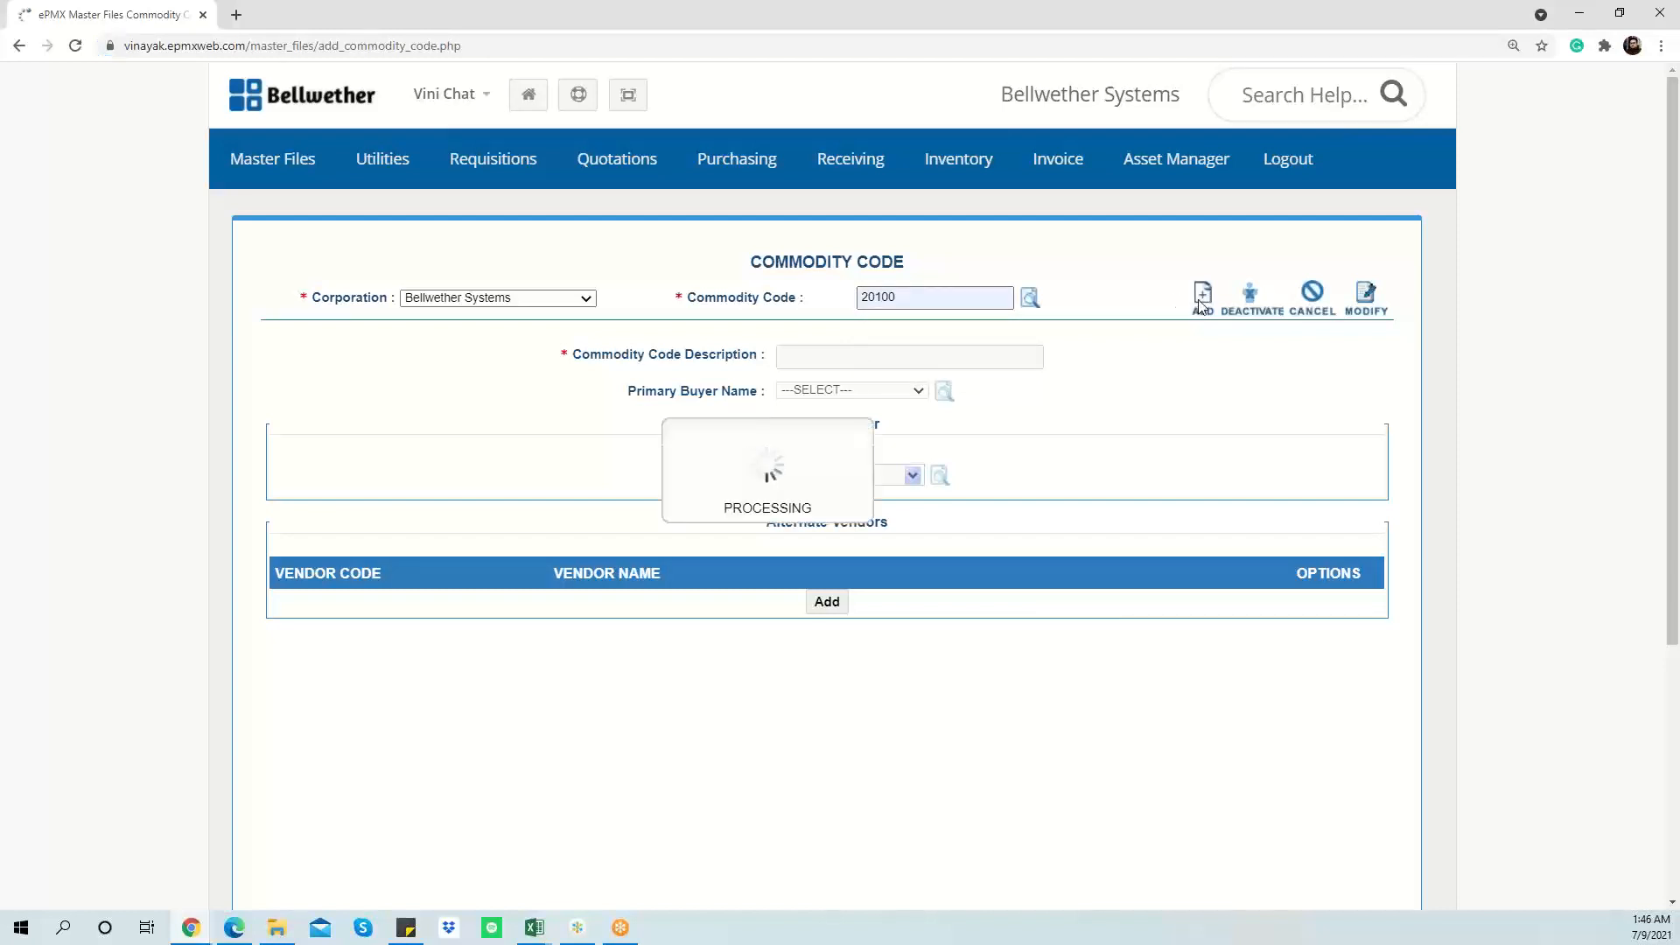
pyautogui.click(884, 356)
pyautogui.write('Sta')
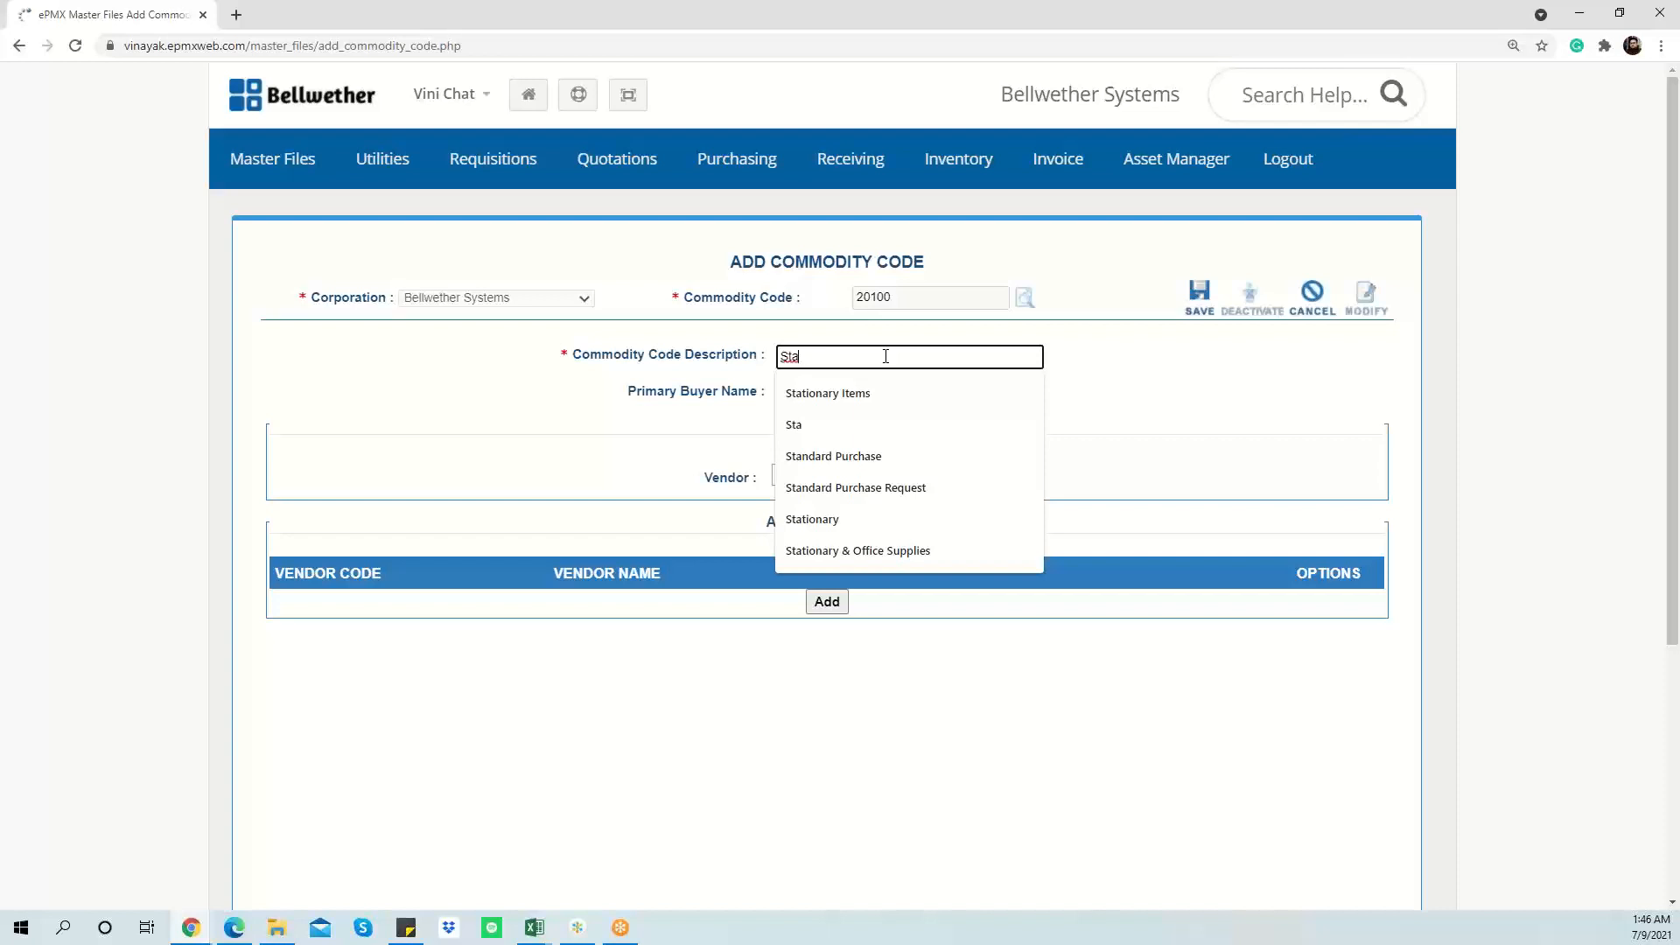
pyautogui.press('Down')
pyautogui.press('Down')
pyautogui.press('Down')
pyautogui.press('Down')
pyautogui.press('Down')
pyautogui.press('Down')
pyautogui.press('Return')
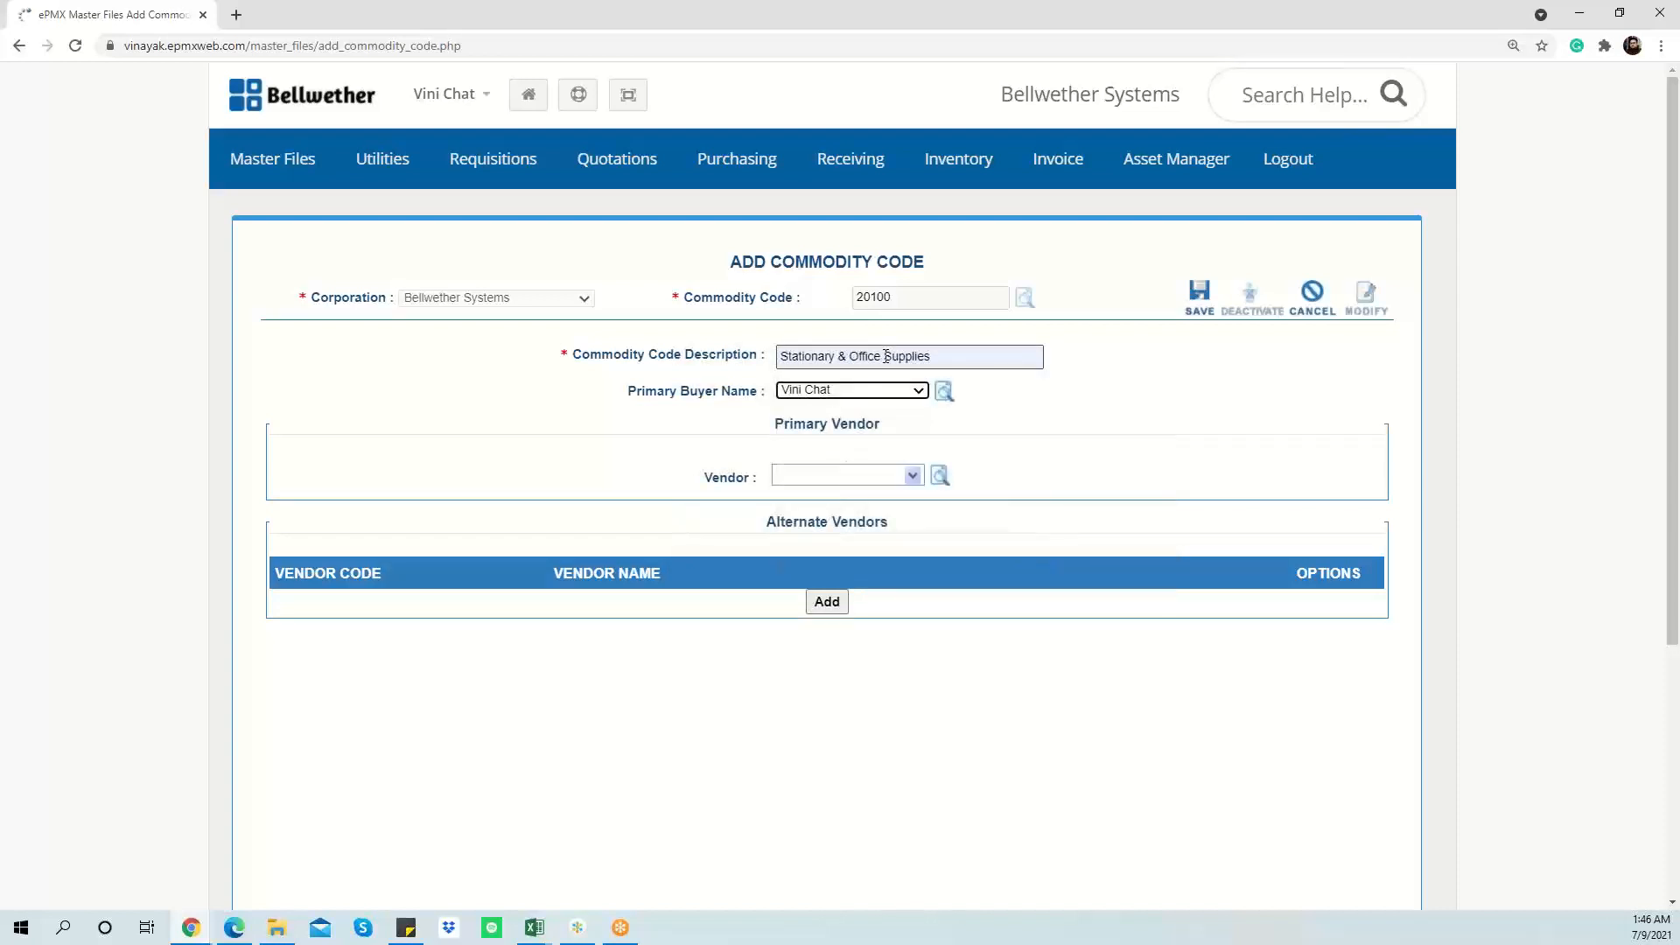
pyautogui.click(1108, 335)
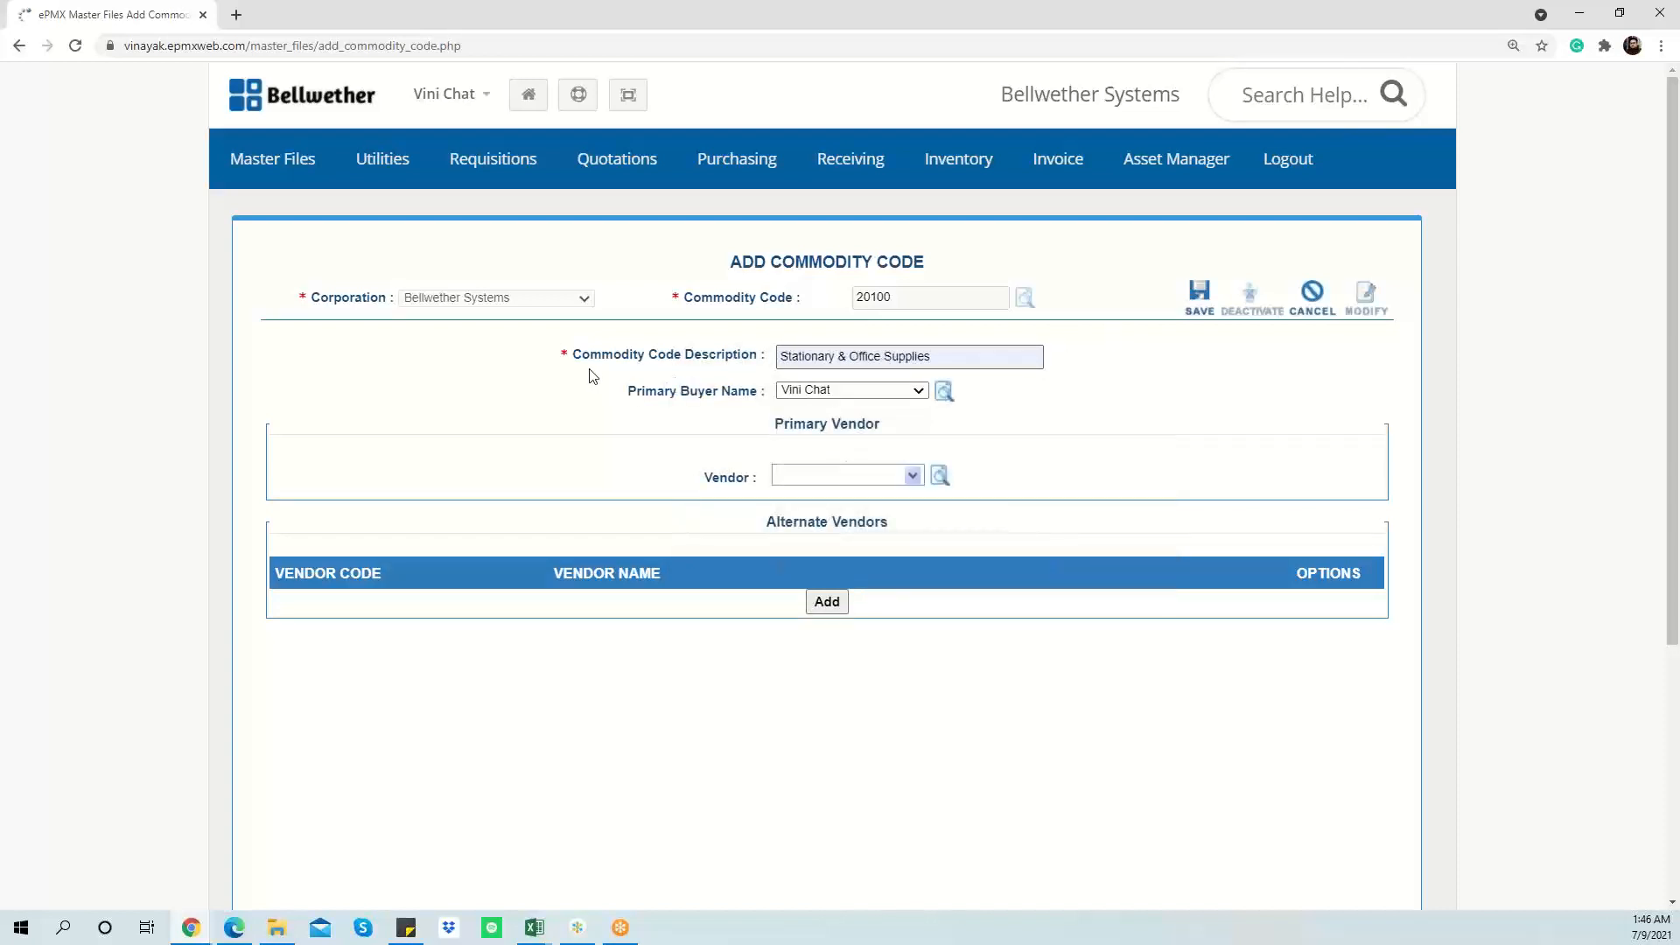
pyautogui.click(936, 359)
pyautogui.moveTo(576, 354); pyautogui.dragTo(551, 354)
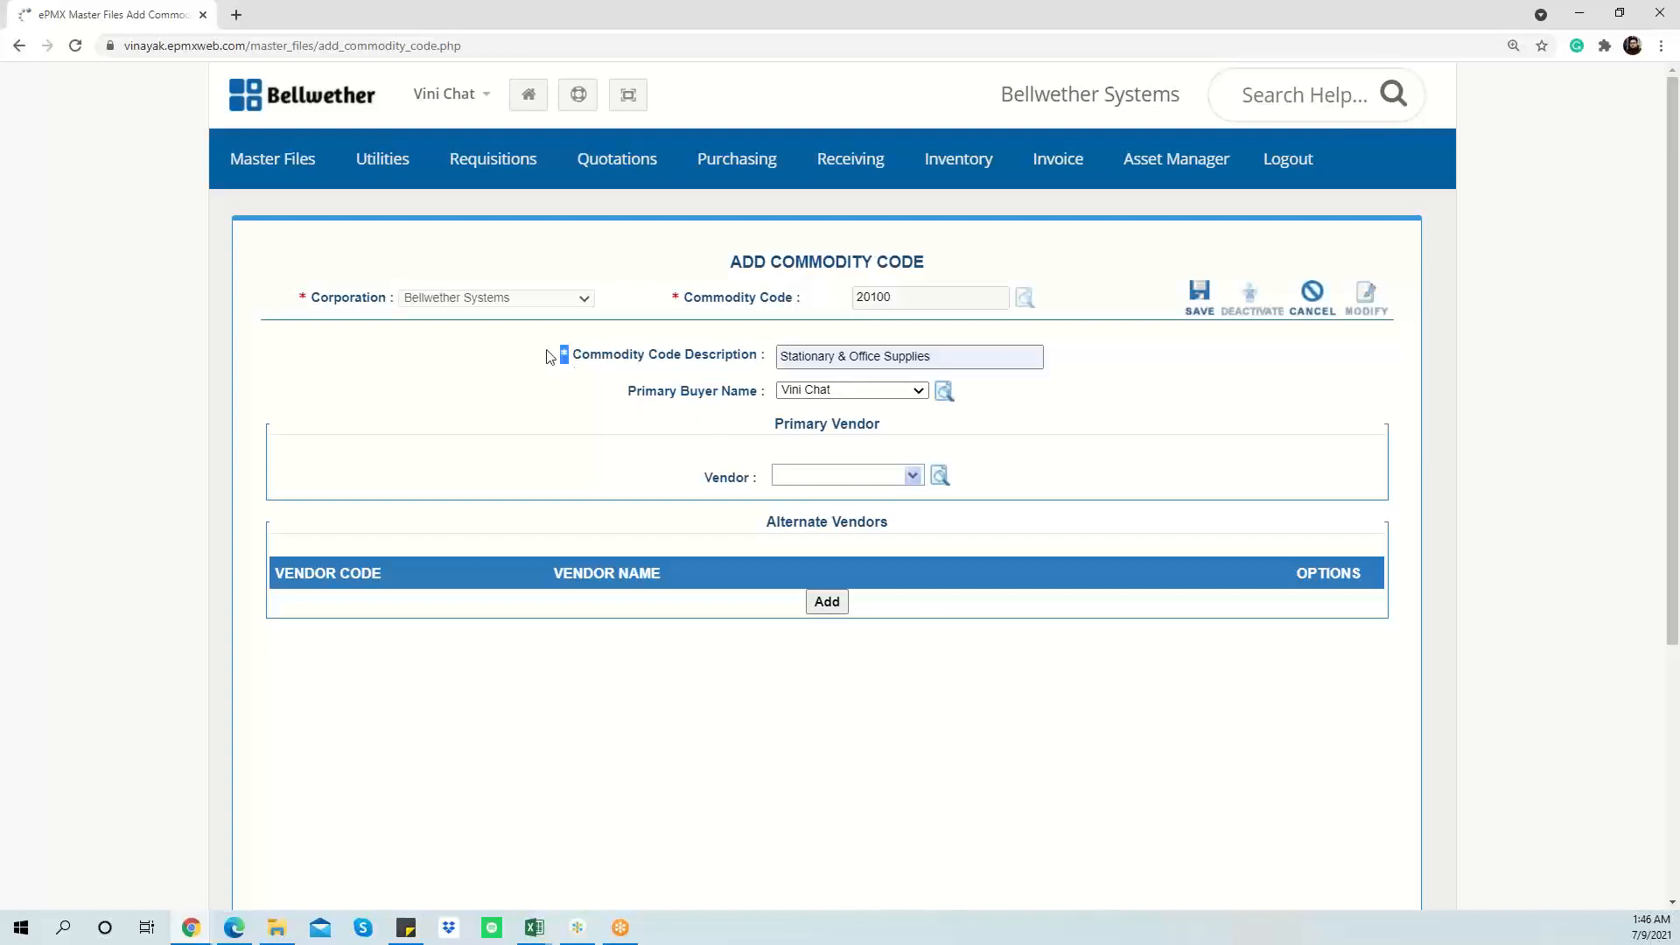
pyautogui.click(680, 299)
# Step: Choose 111 : Bellwether Corp as the primary vendor
pyautogui.click(831, 482)
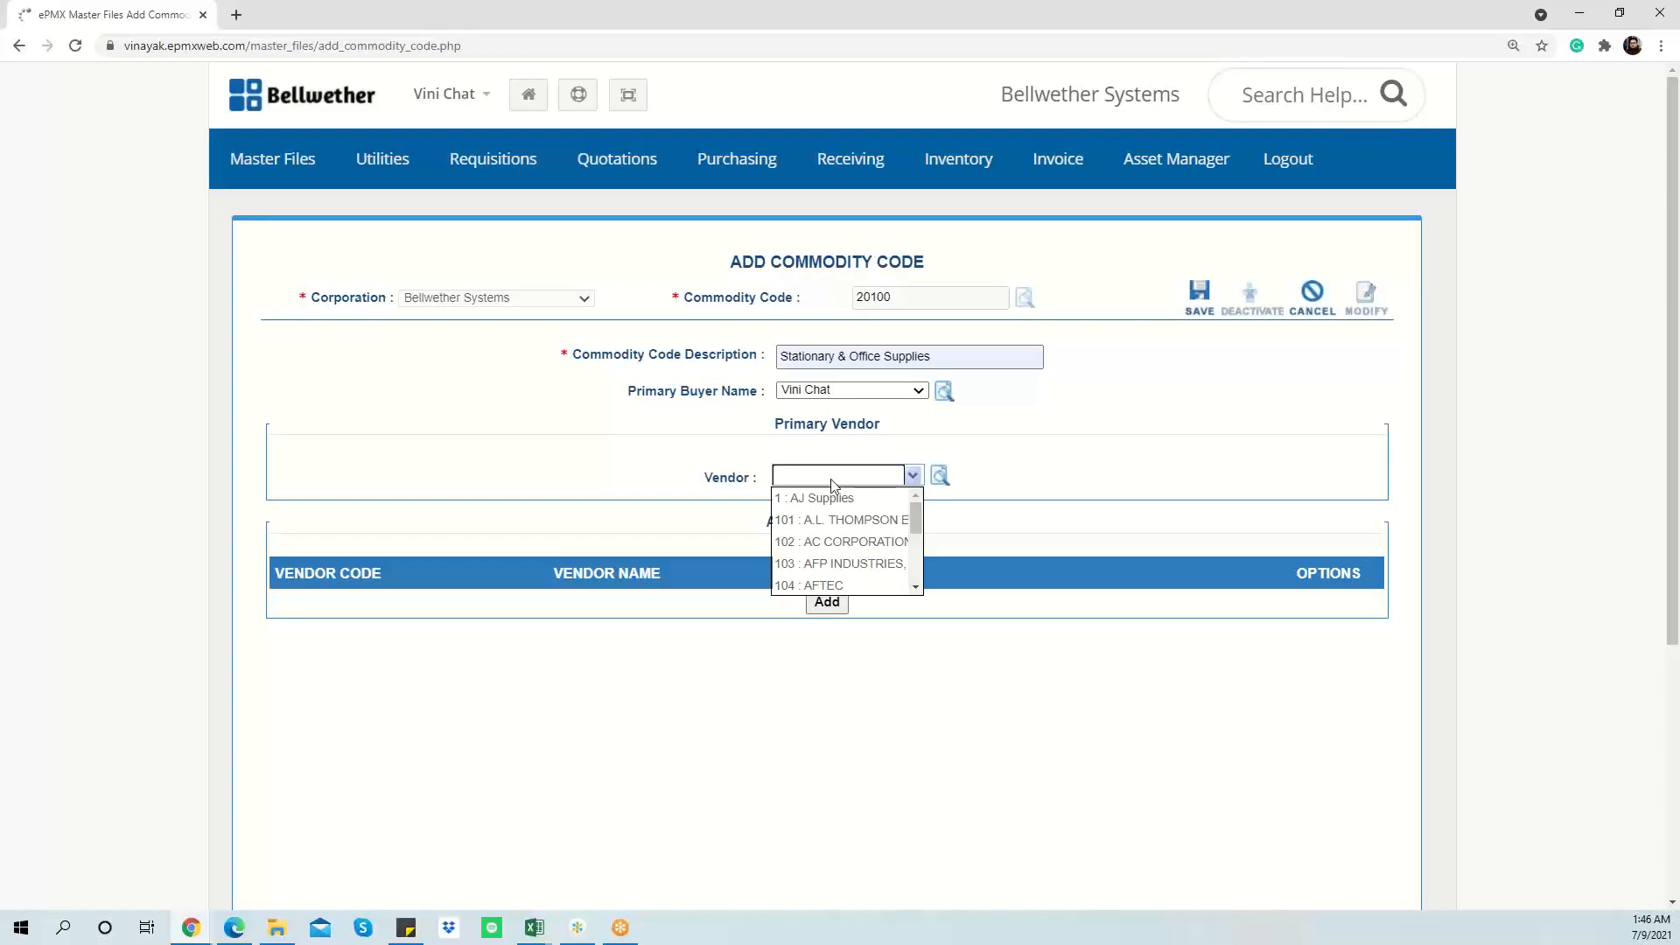
pyautogui.scroll(-2, 849, 551)
pyautogui.scroll(-1, 849, 556)
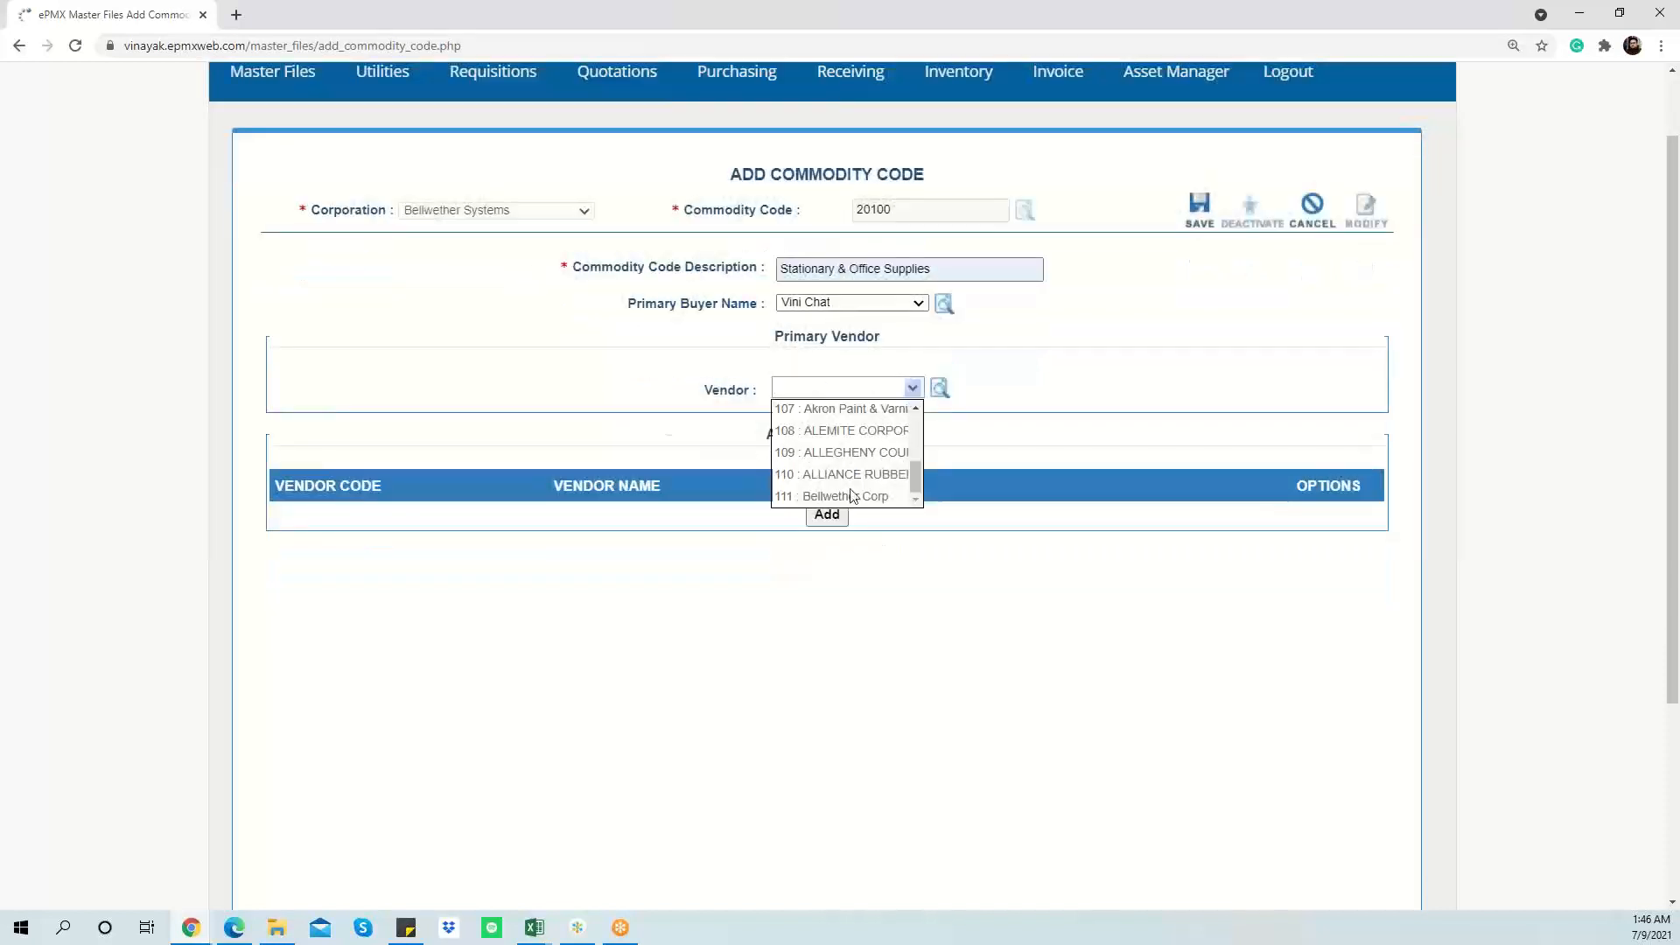
pyautogui.click(846, 496)
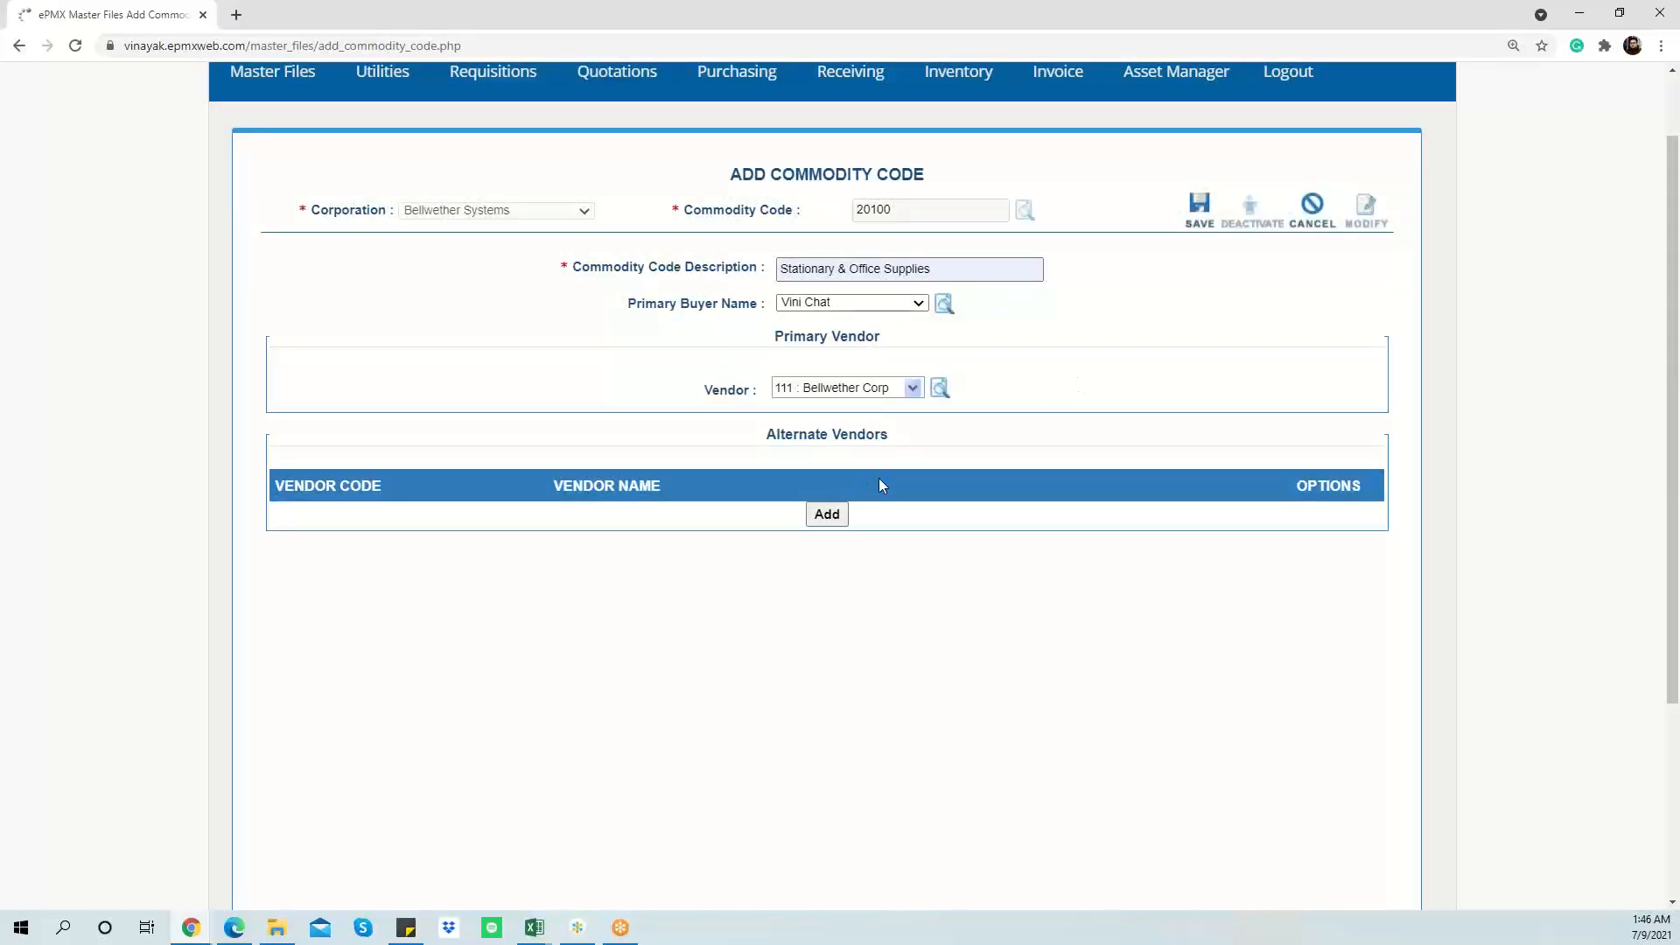
# Step: Save commodity code 20100 and start adding new code 21101
pyautogui.click(1194, 211)
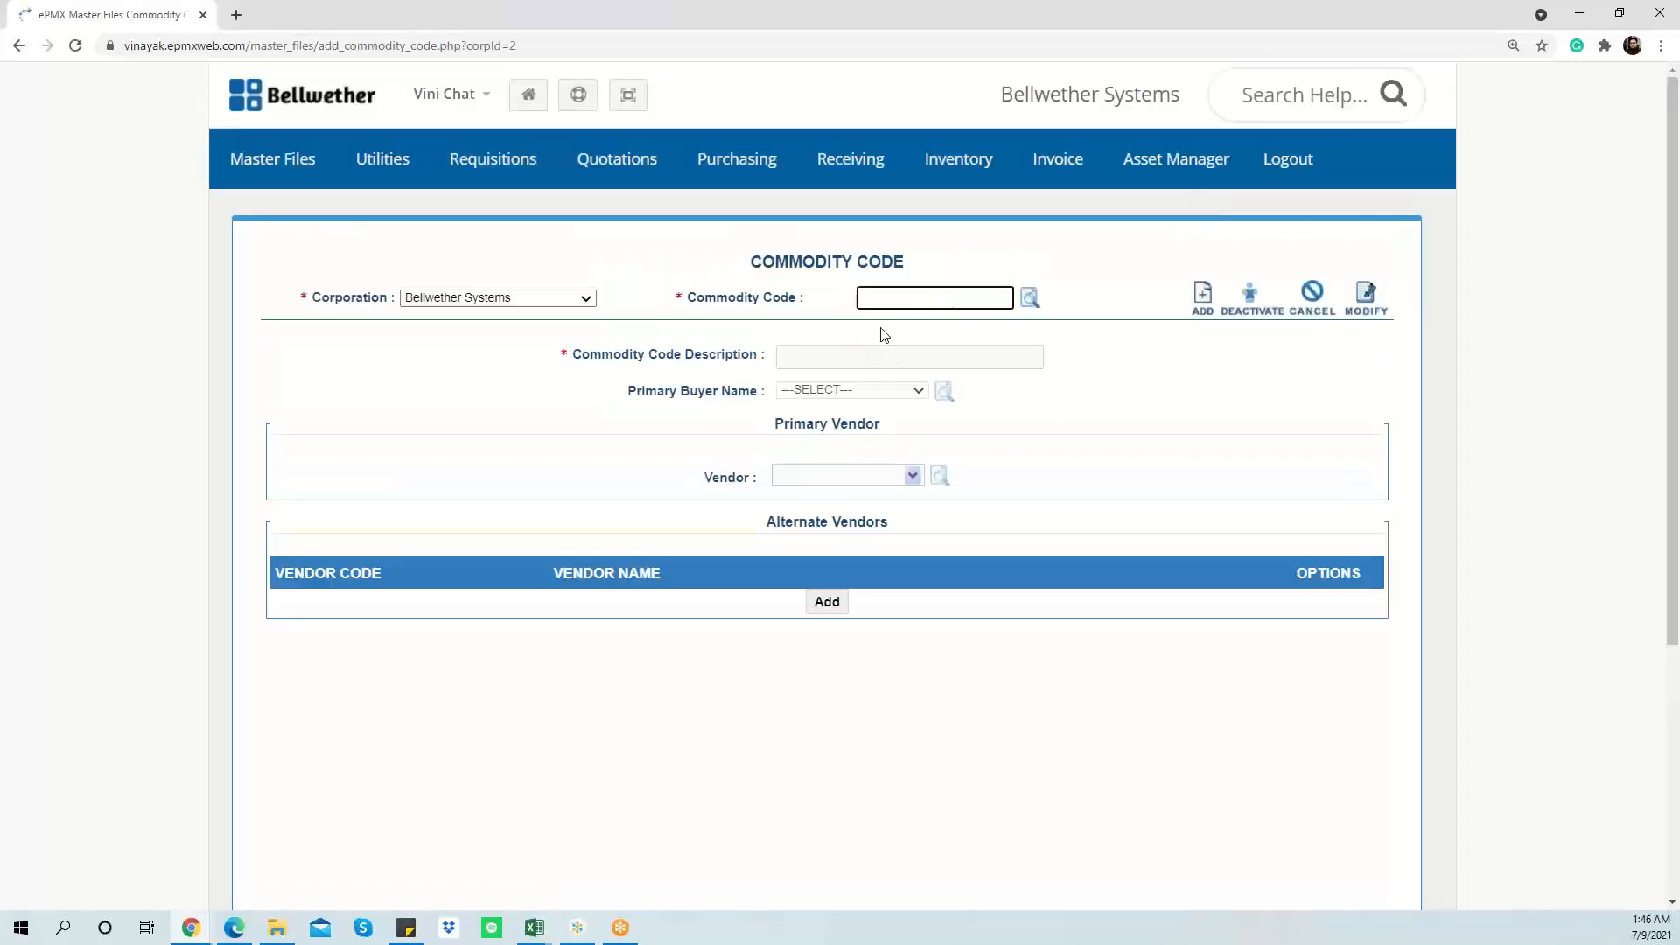
pyautogui.write('2110')
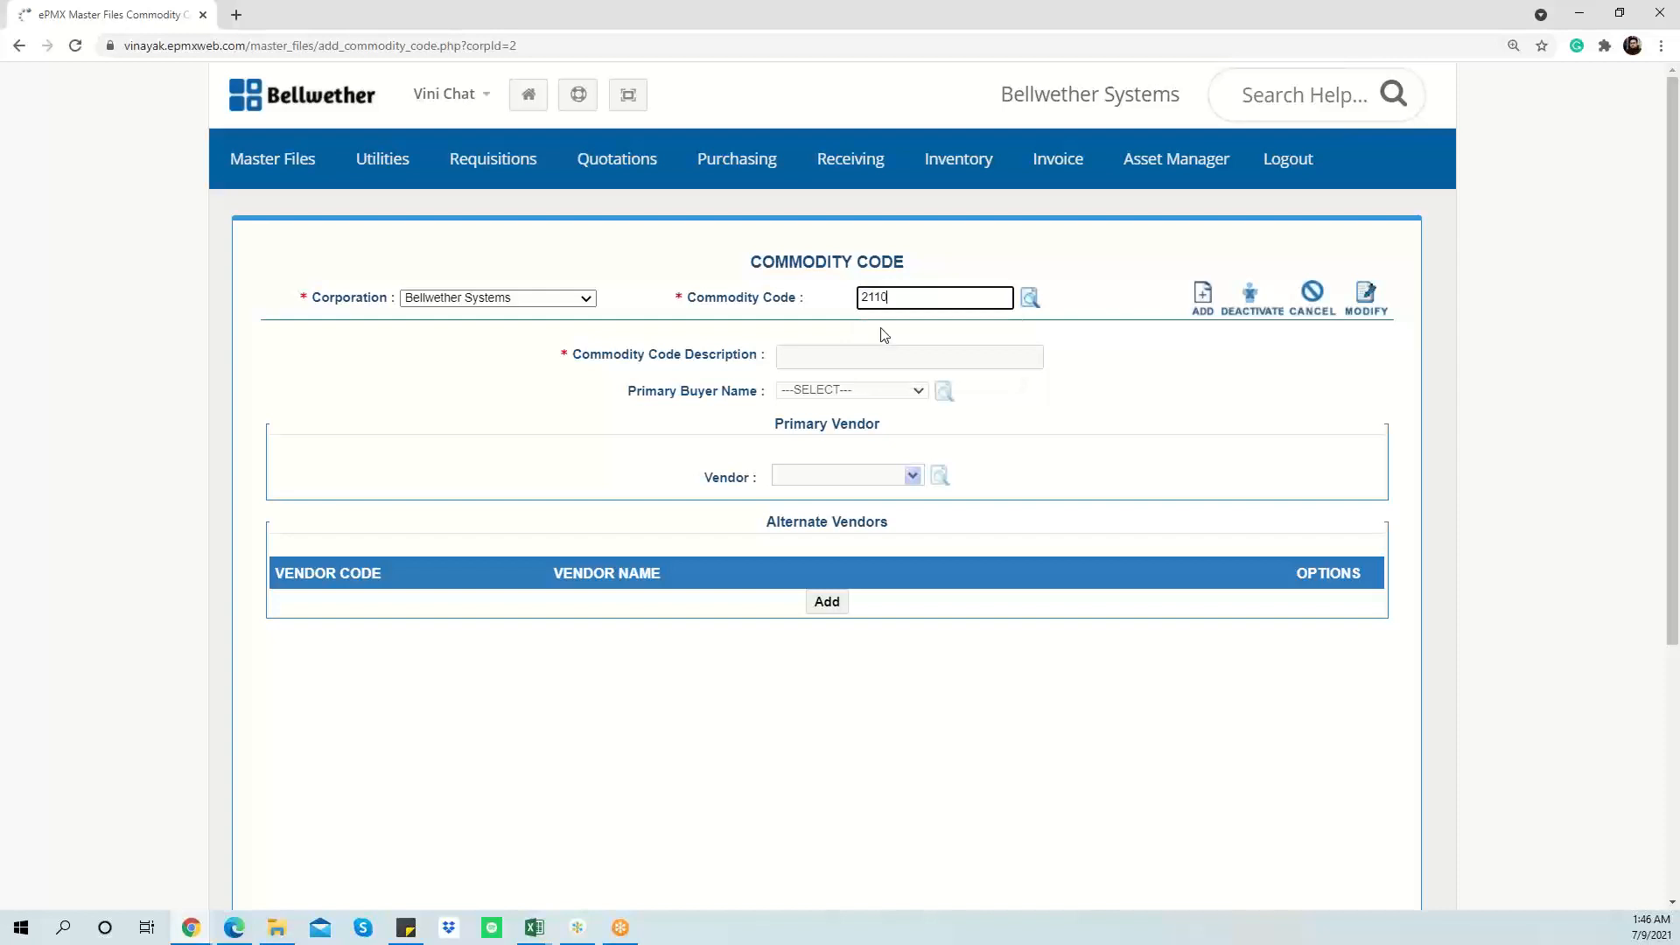
pyautogui.write('1')
pyautogui.click(1200, 300)
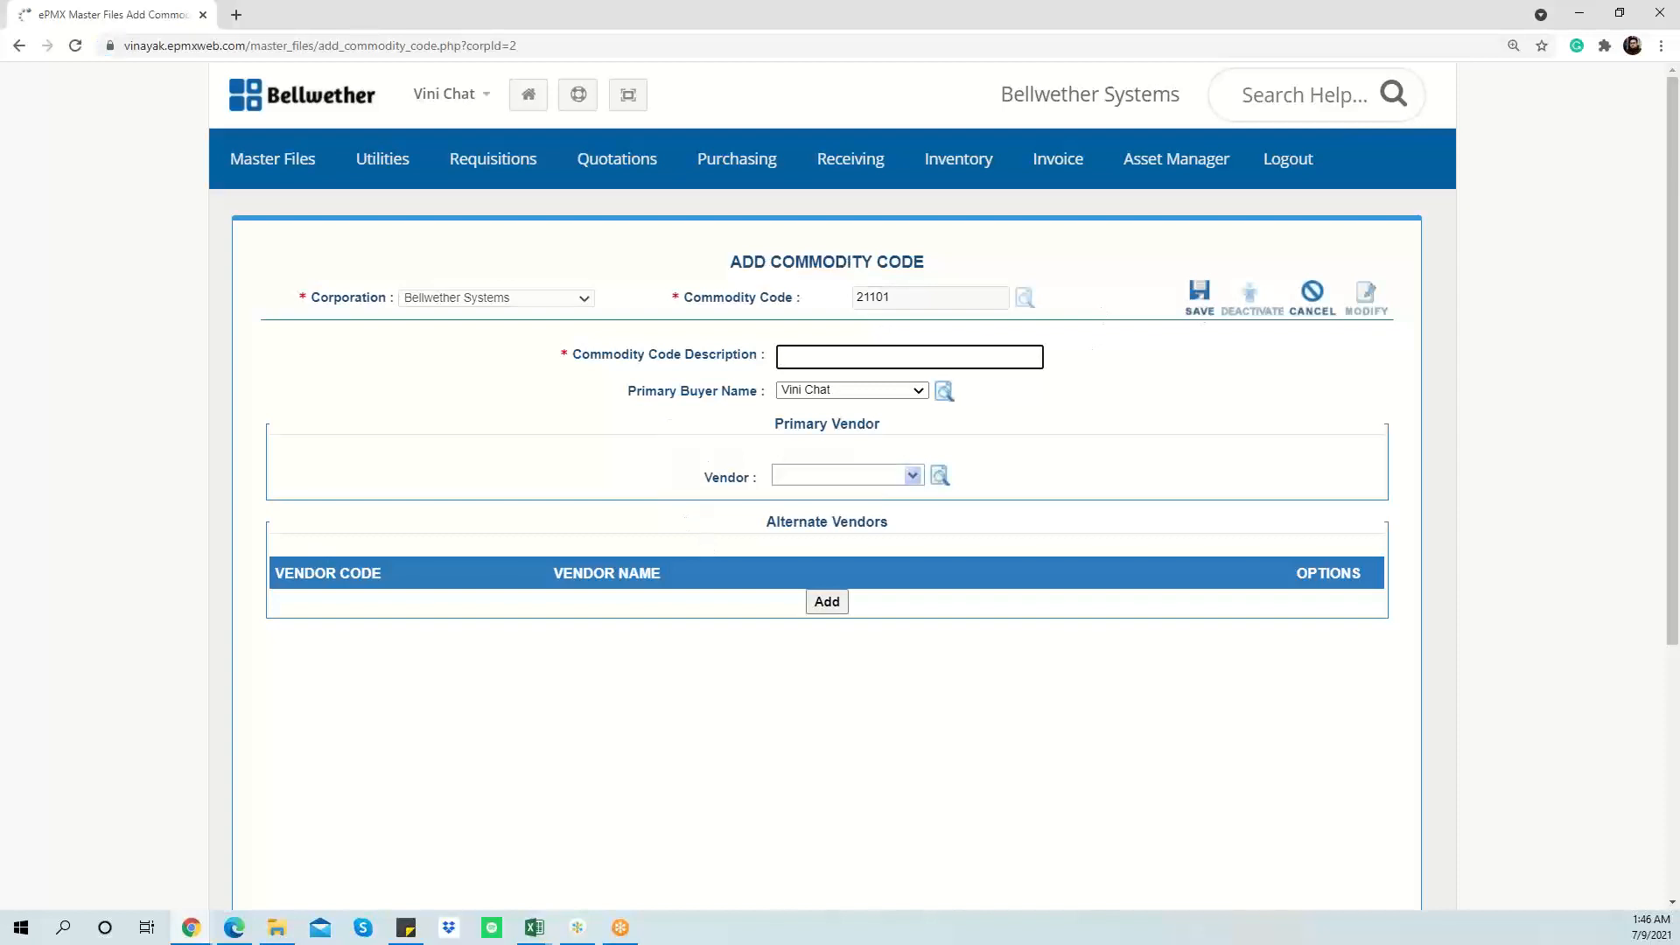
# Step: Paste the description 'Computer Accessories &Supplies' and set primary vendor 111 : Bellwether Corp
pyautogui.hotkey('alt', 'Tab')
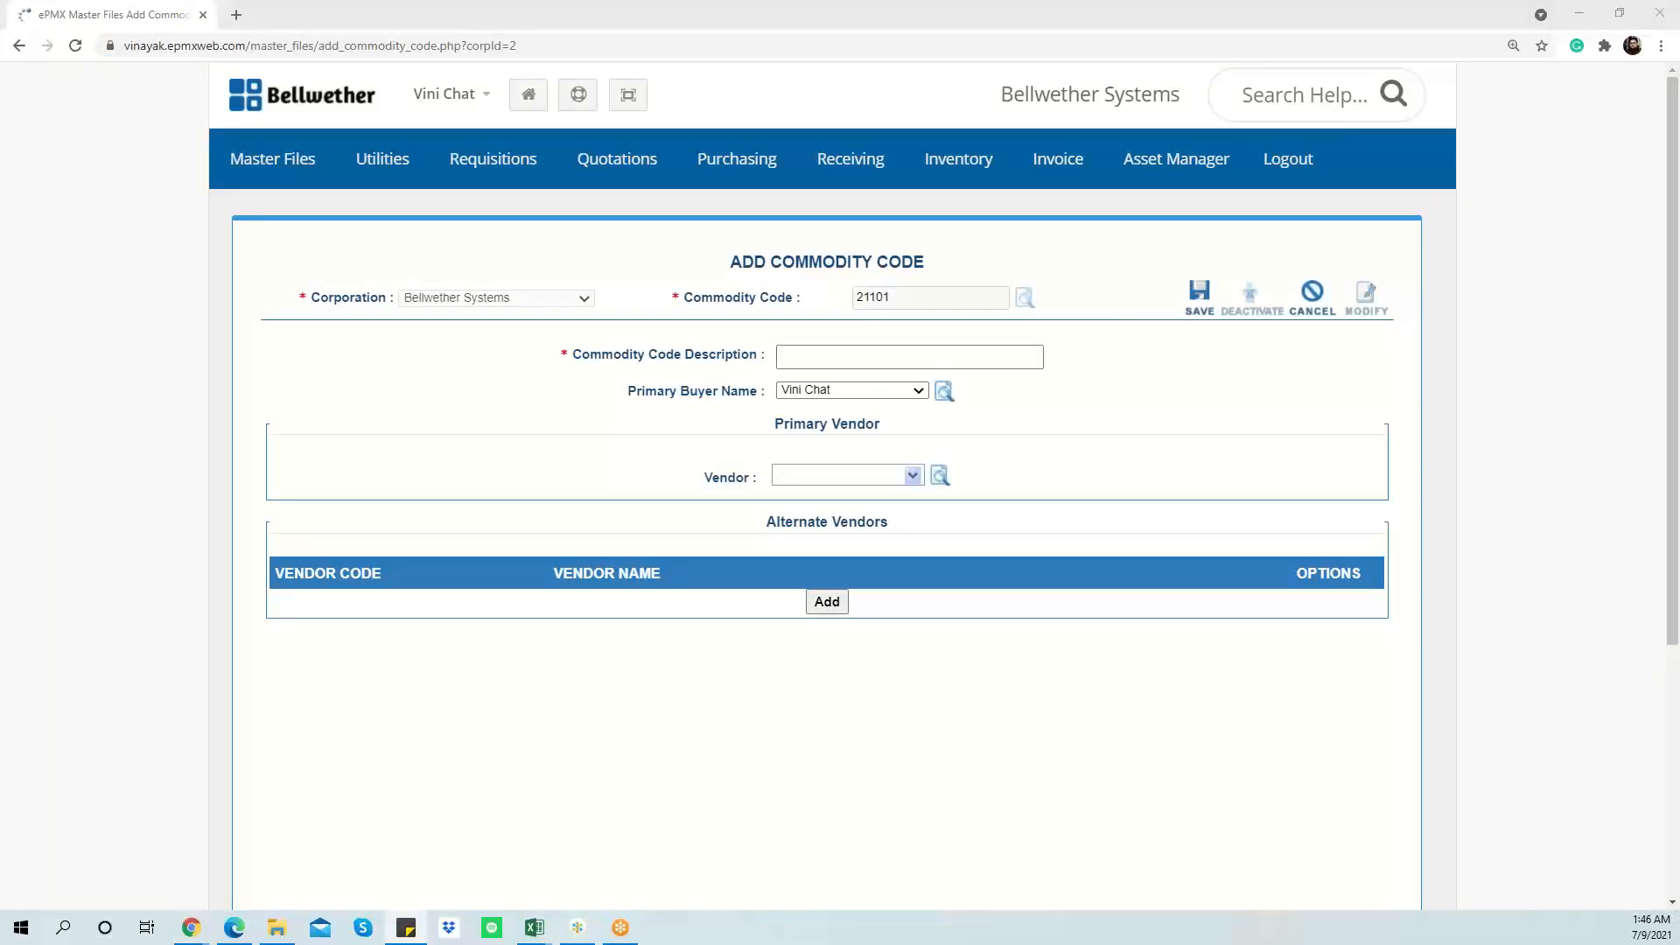
pyautogui.click(912, 359)
pyautogui.write('Computer Accessories & Supplie')
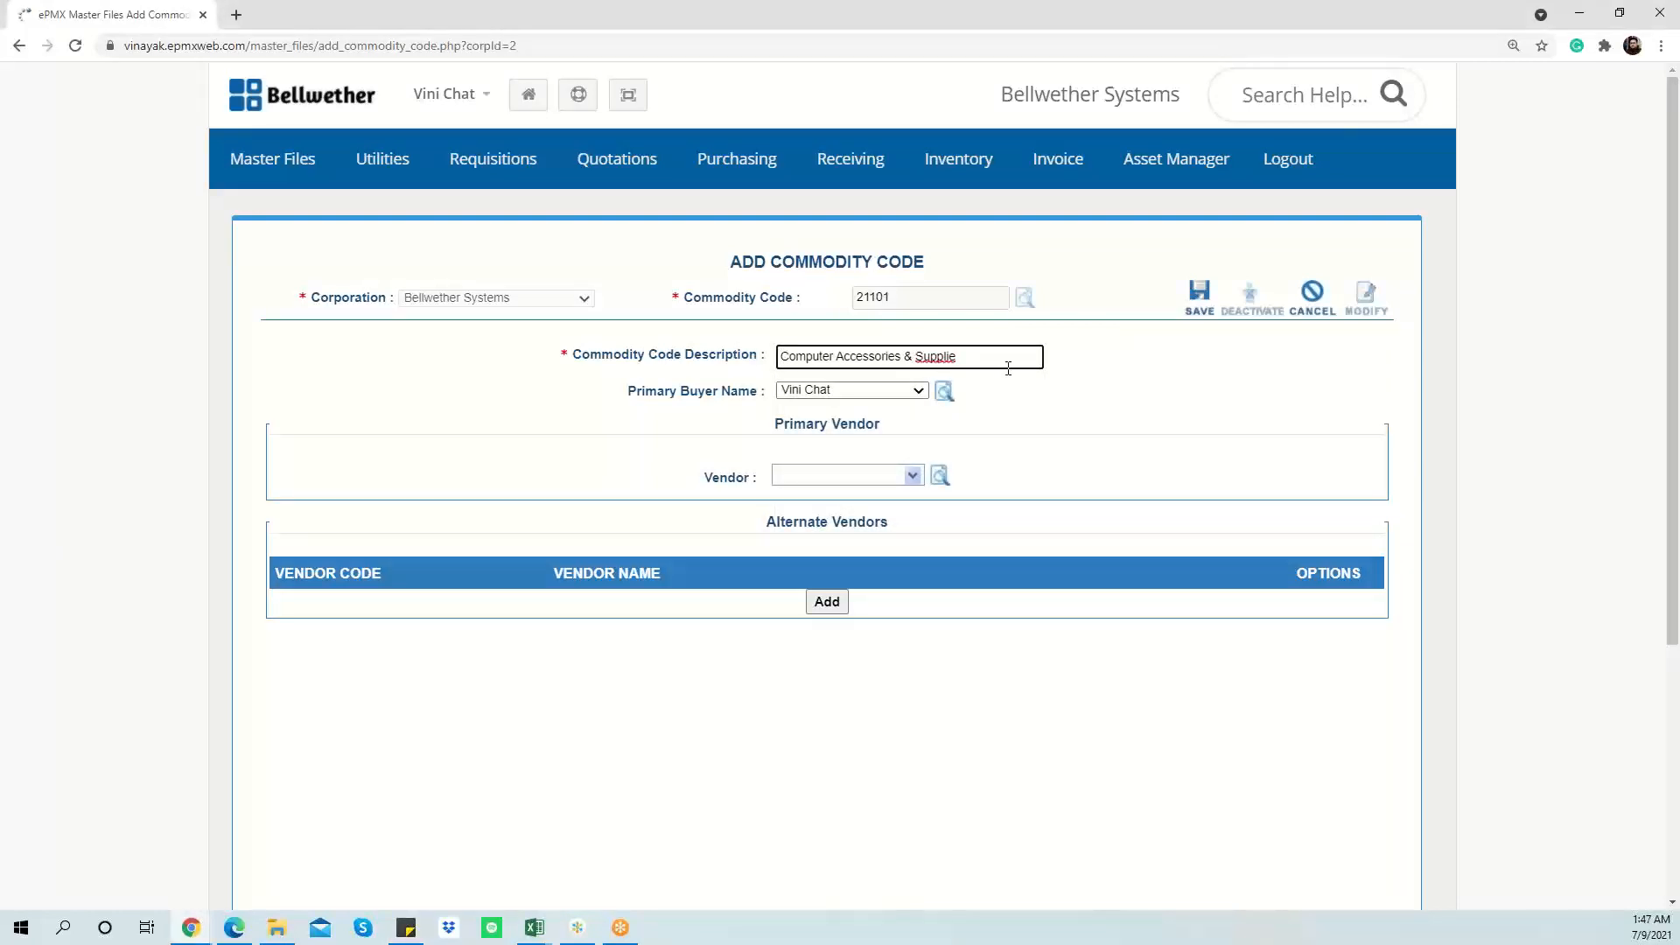
pyautogui.press('BackSpace')
pyautogui.write('s')
pyautogui.click(912, 477)
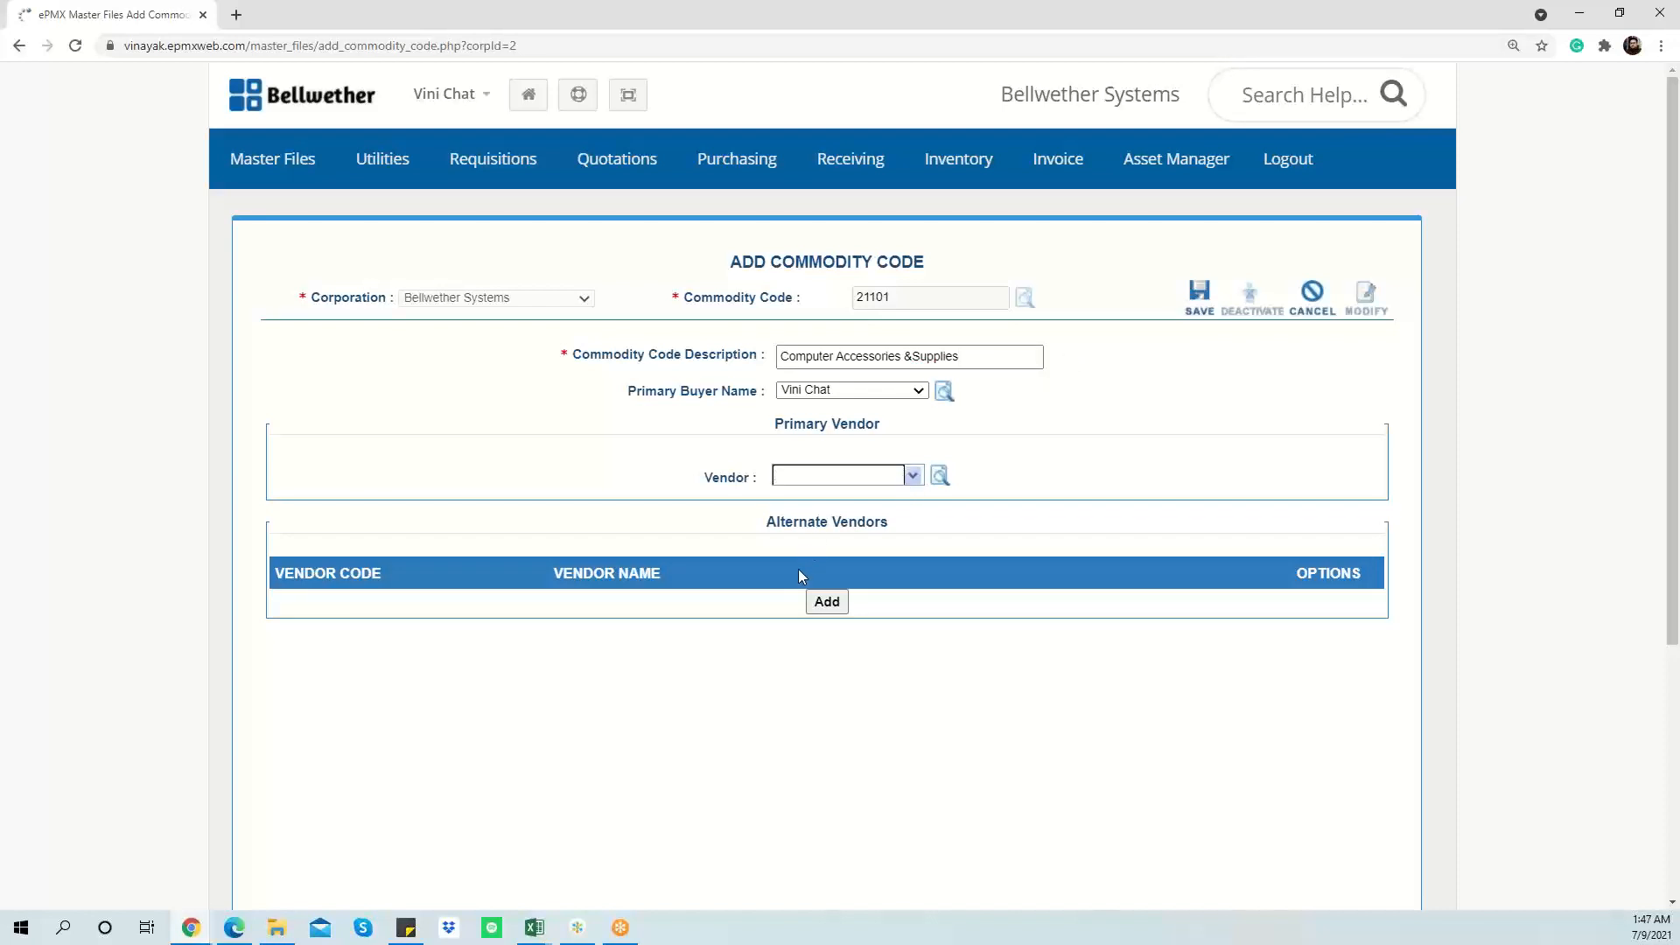
pyautogui.scroll(-5, 831, 581)
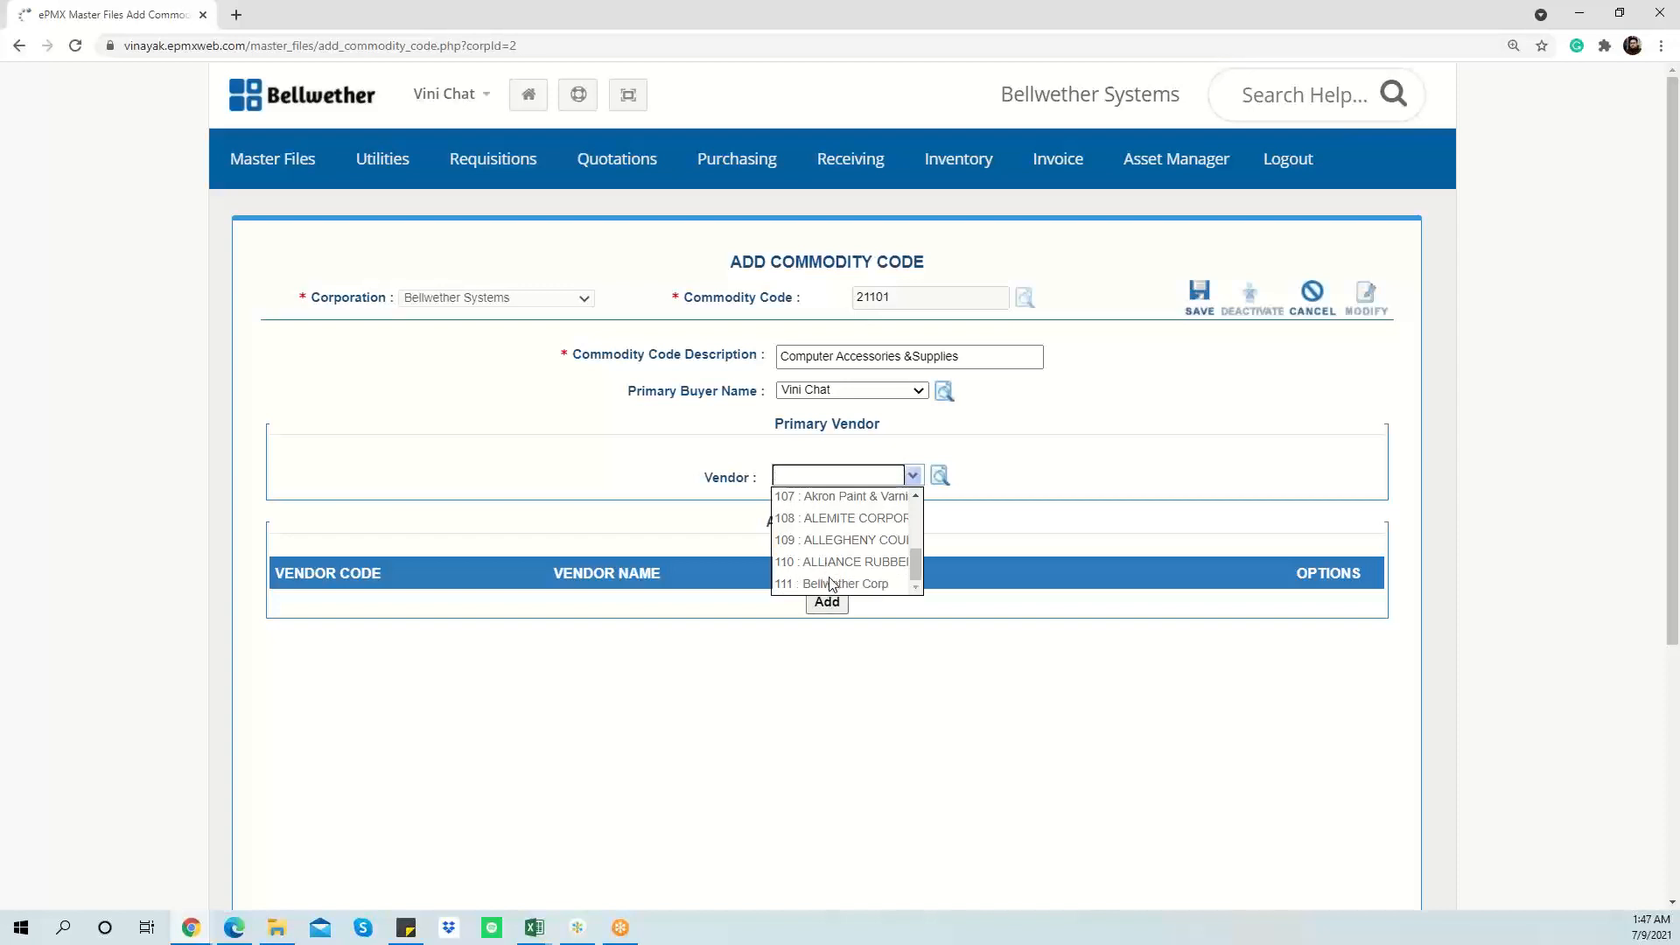
pyautogui.click(833, 581)
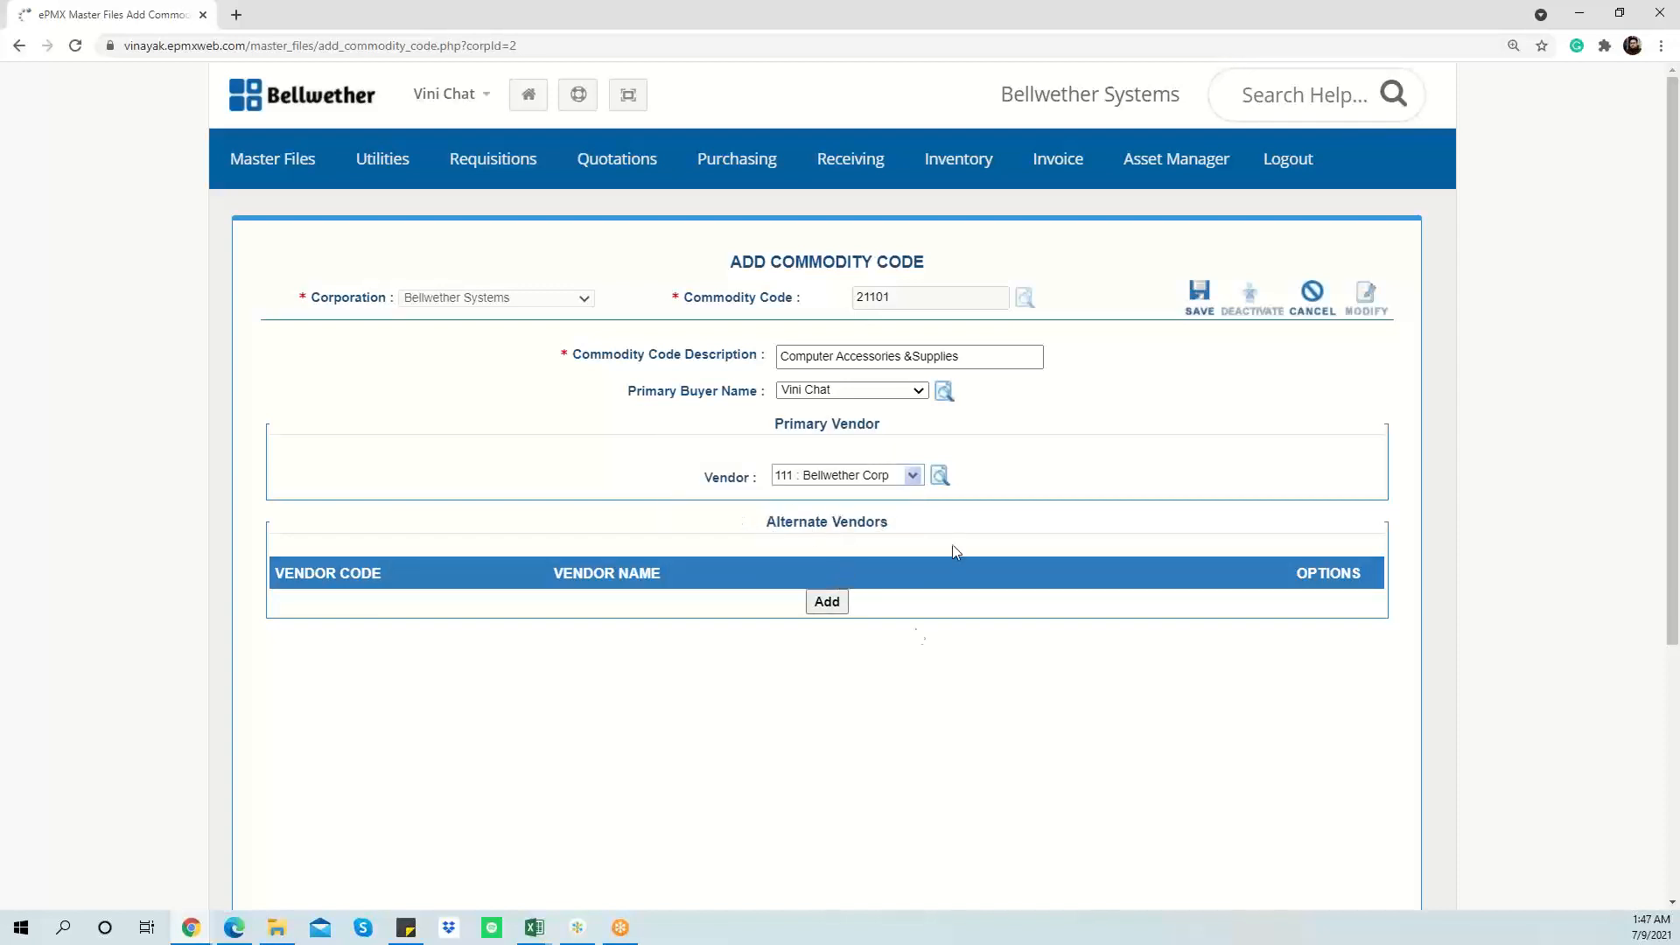
# Step: Add and save alternate vendor 104 : AFTEC, then save code 21101
pyautogui.click(827, 602)
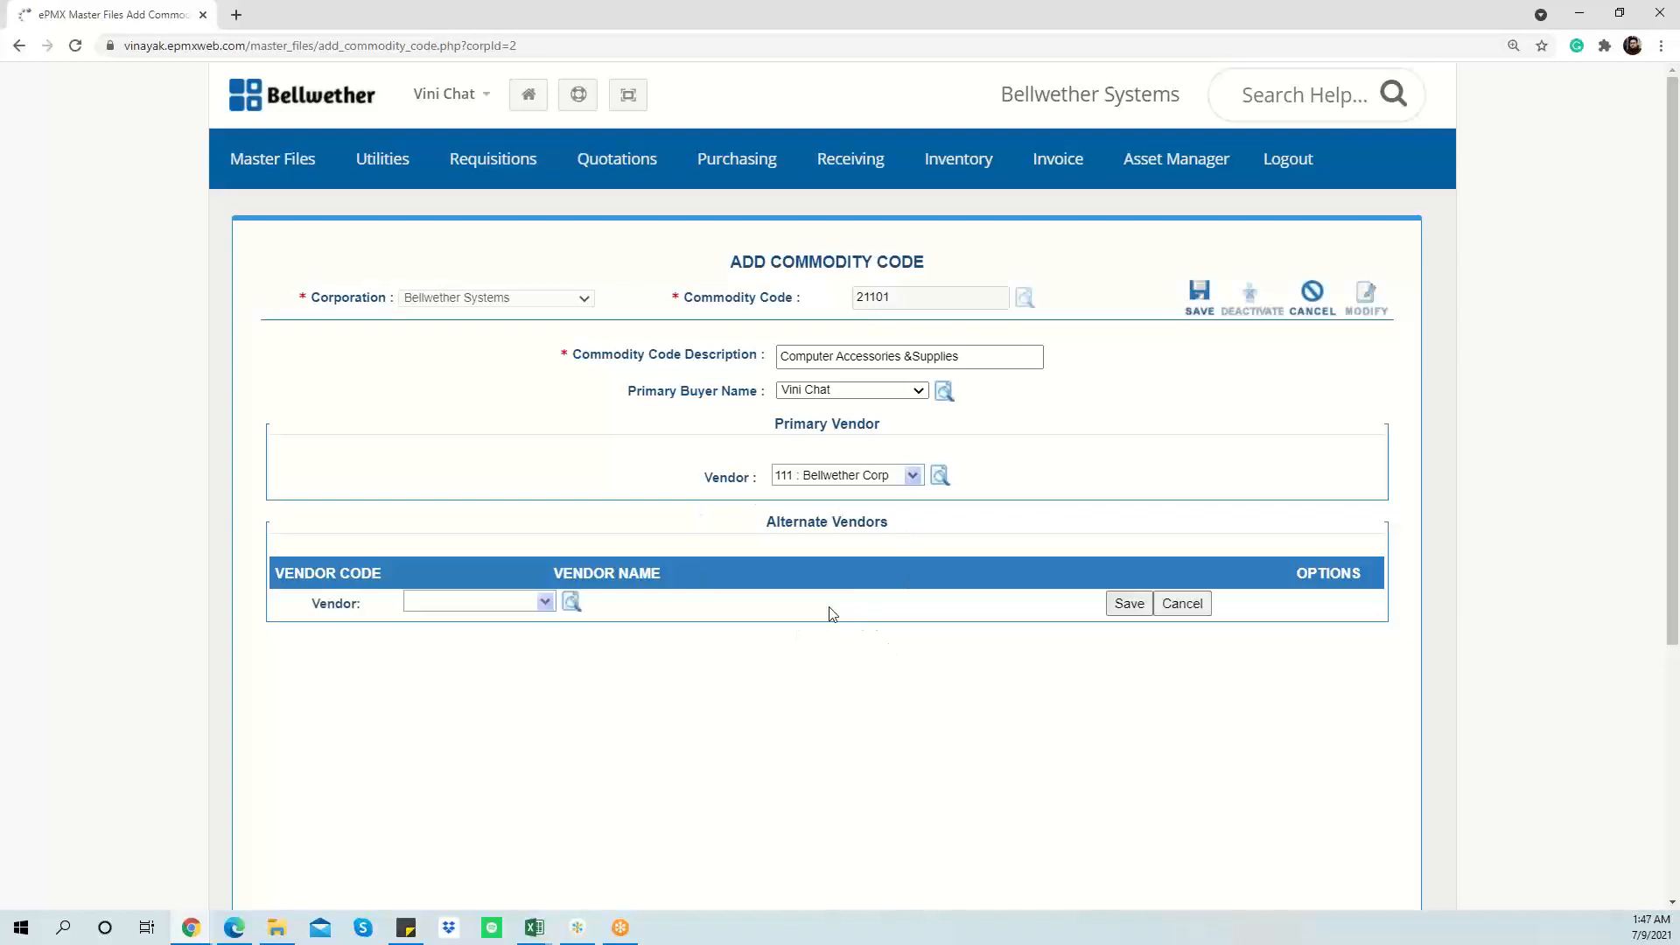
pyautogui.click(540, 603)
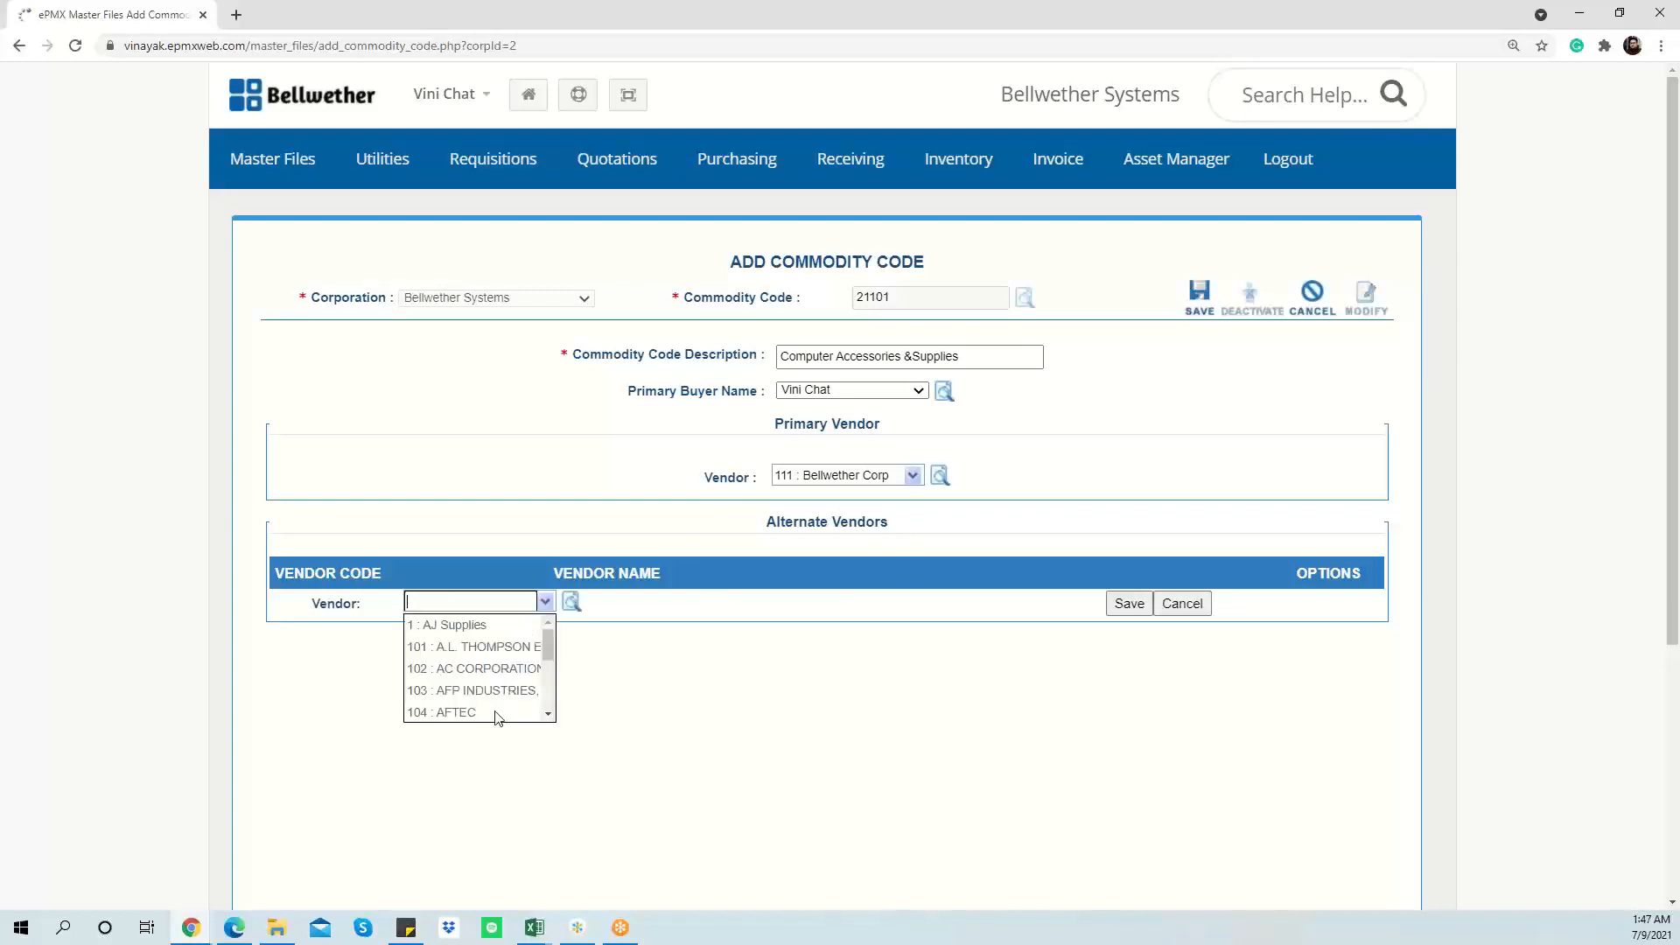
pyautogui.click(498, 716)
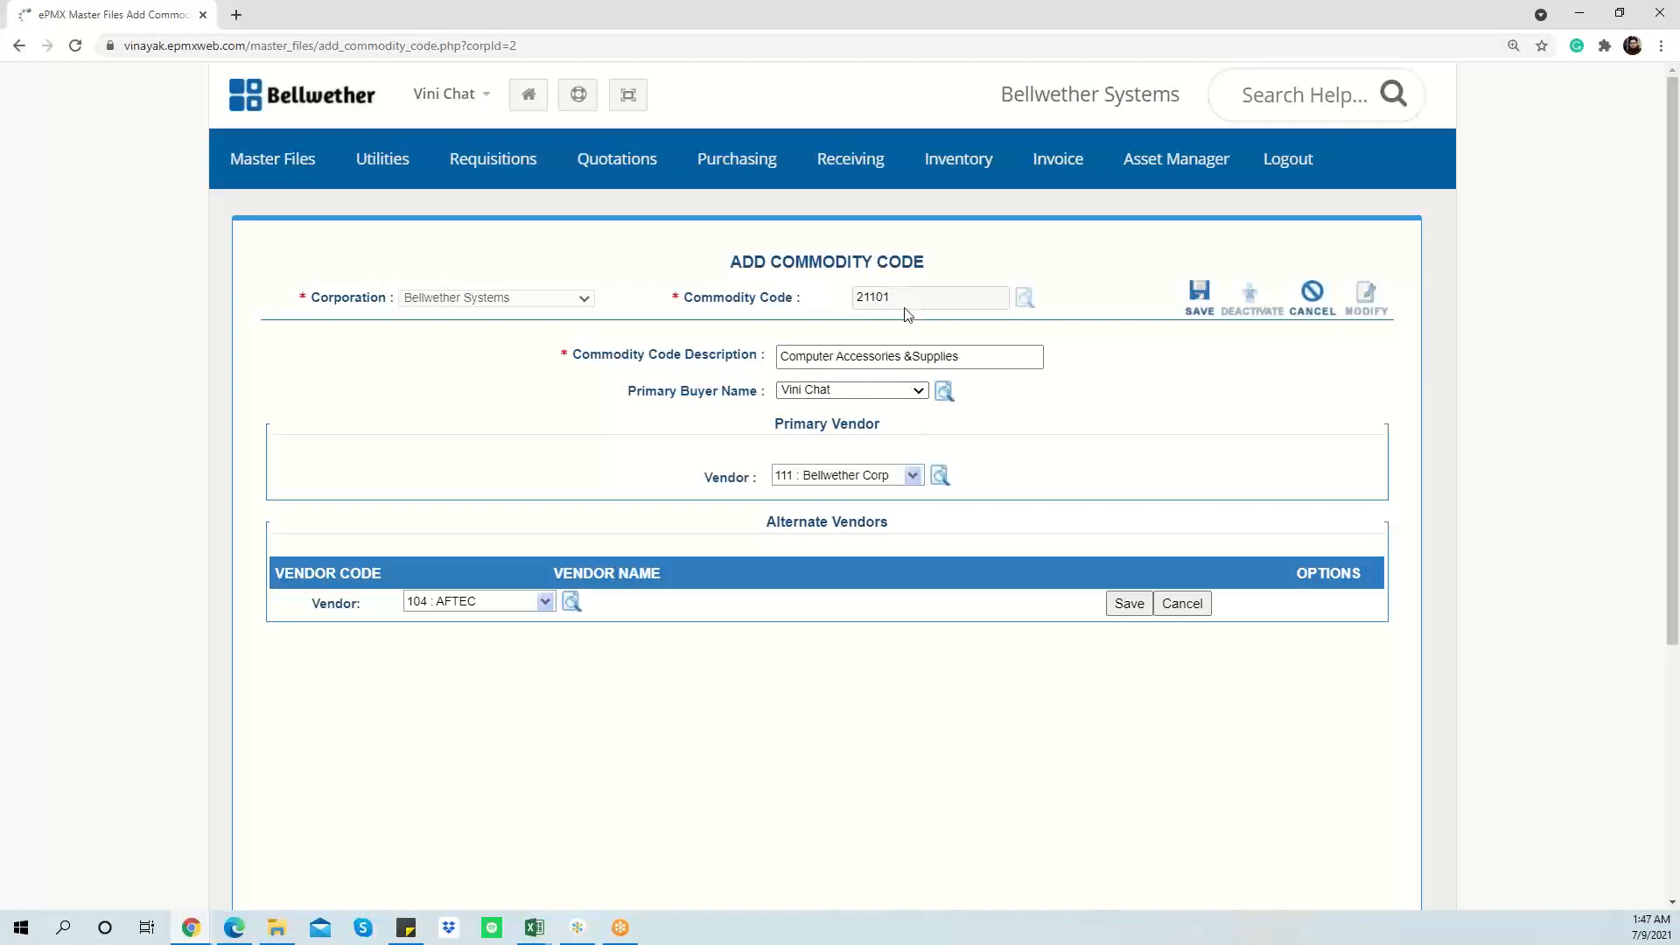
pyautogui.click(1128, 605)
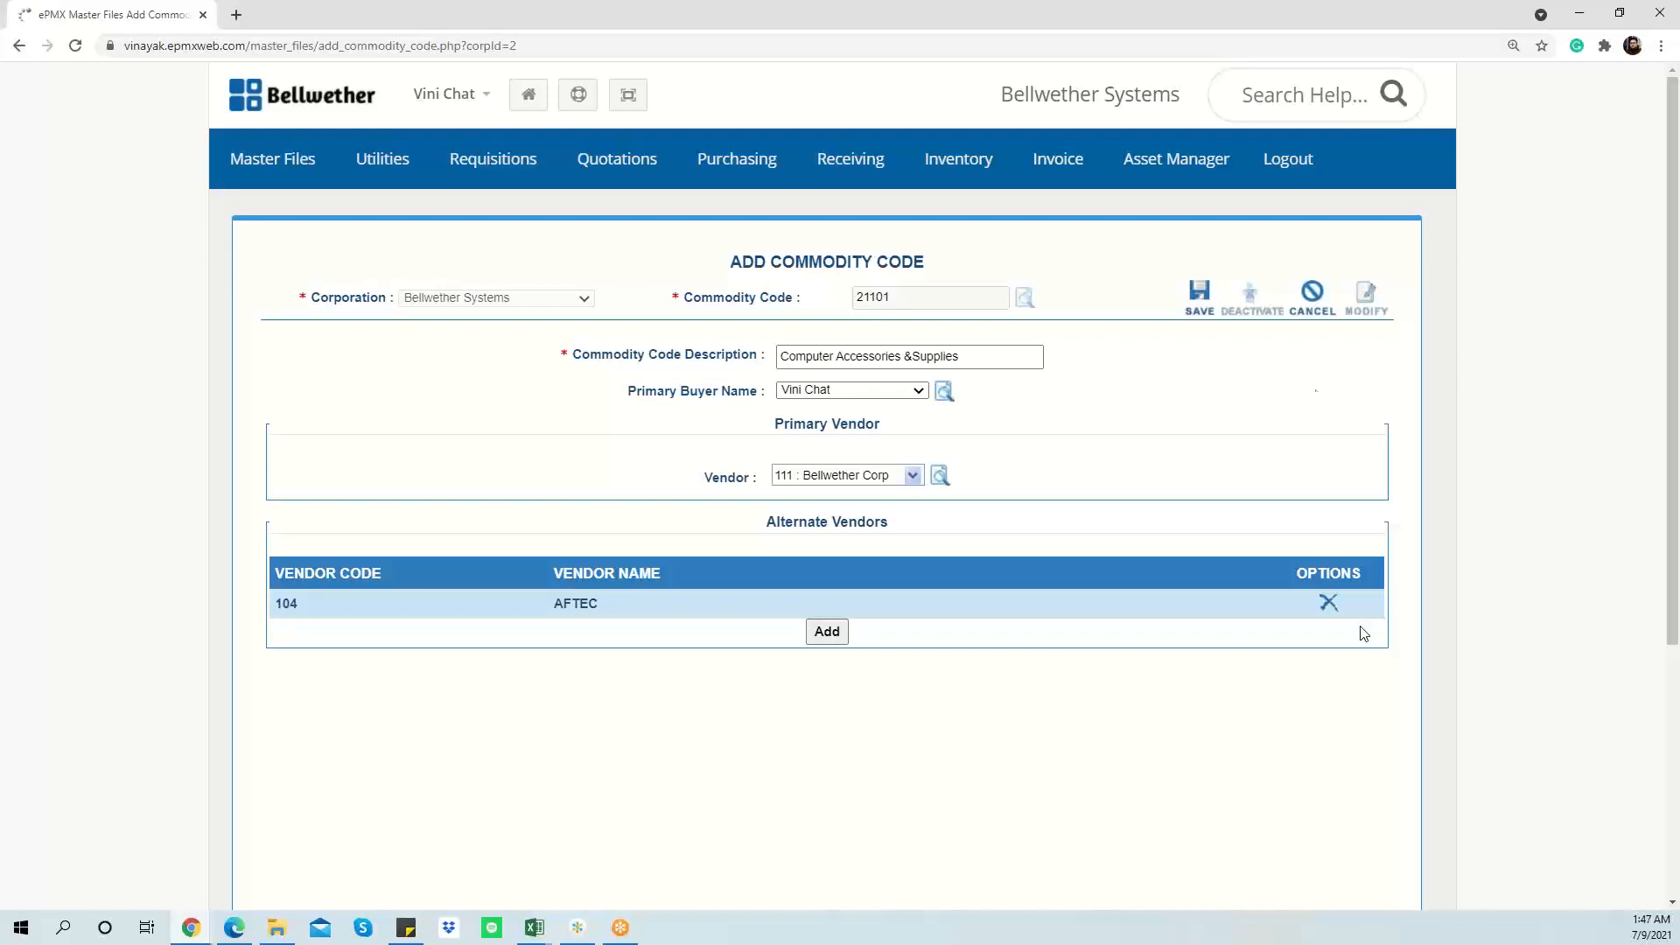
pyautogui.click(1200, 297)
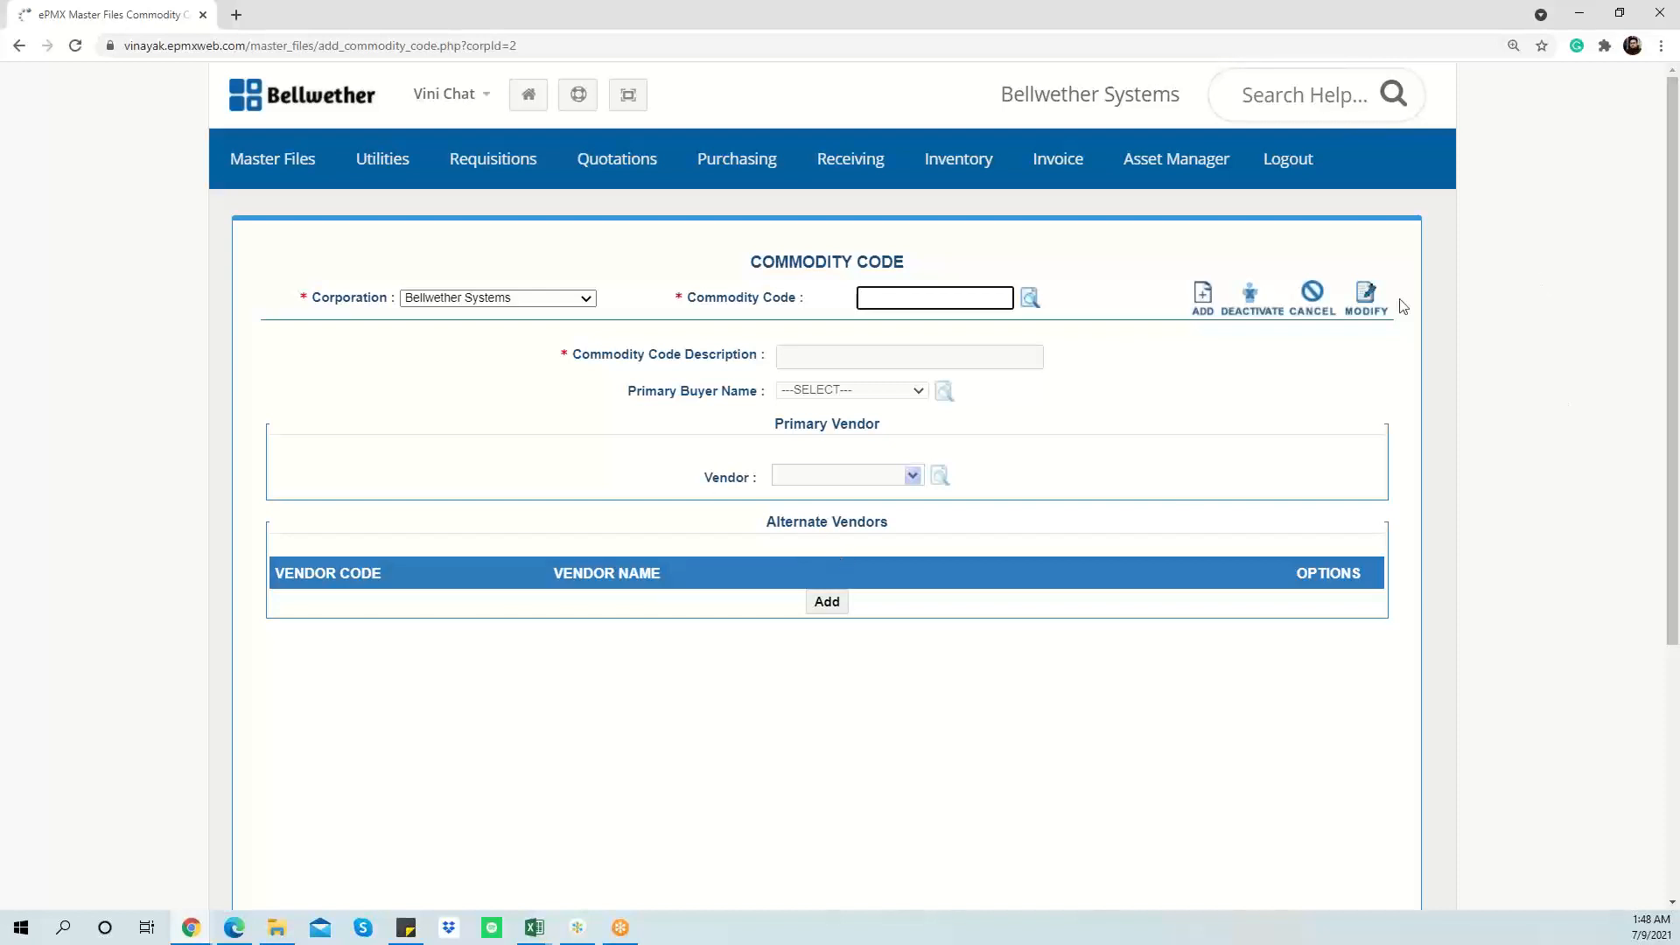
# Step: Add a new Material File record and check that its commodity code list includes 20100 and 21101
pyautogui.moveTo(296, 162)
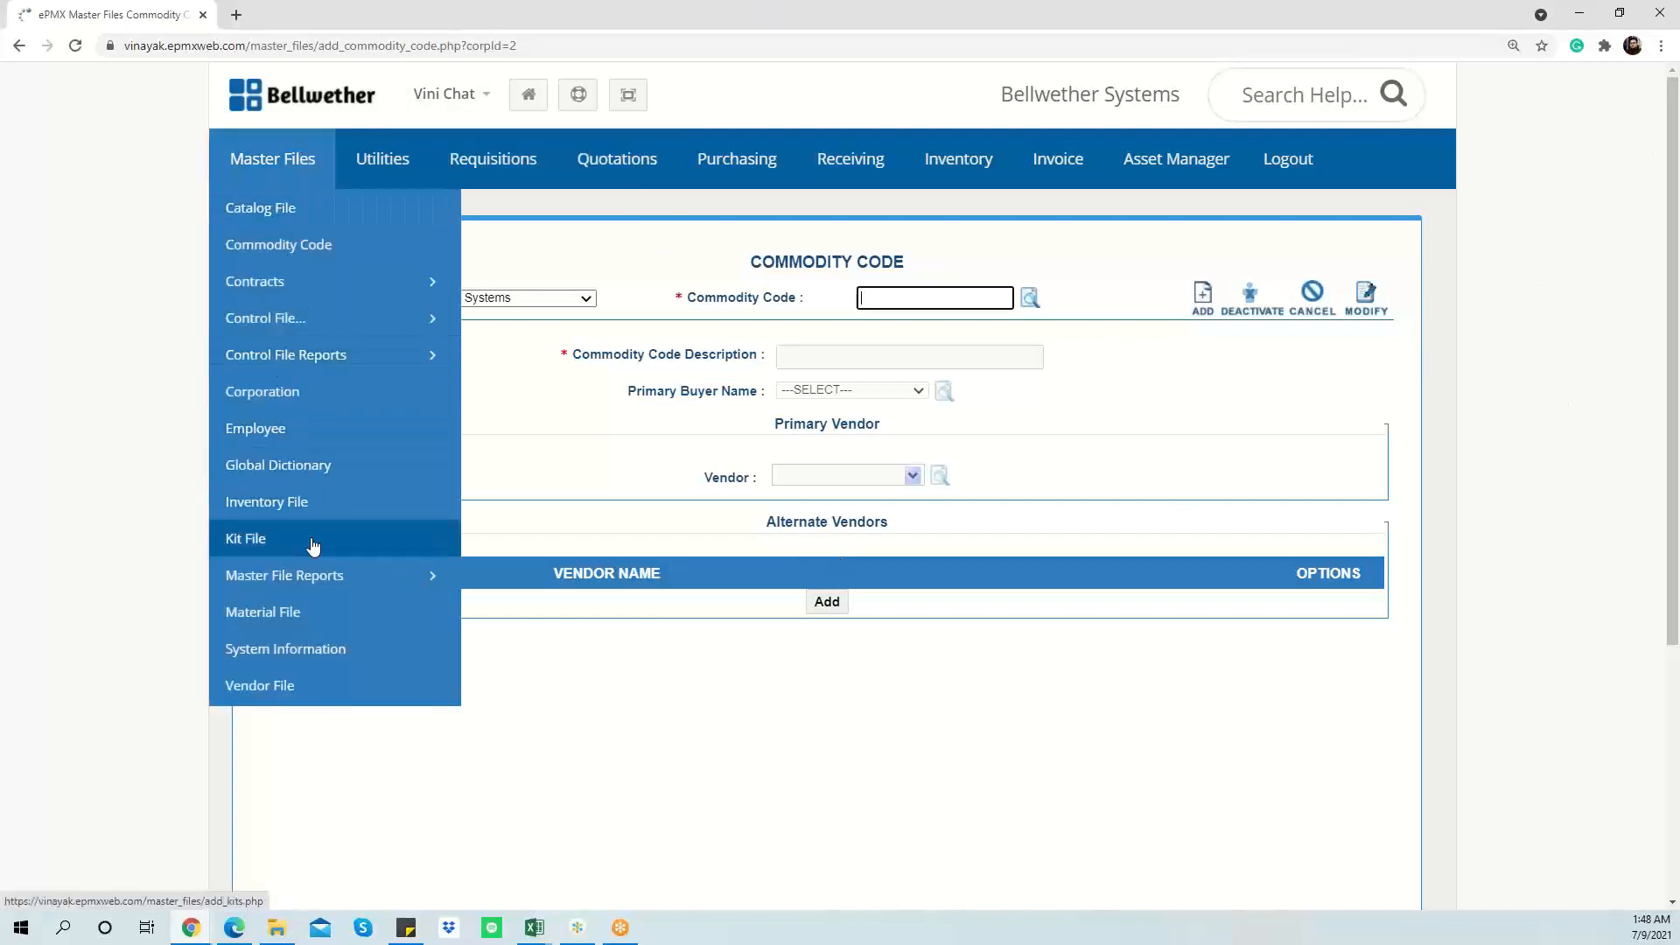
pyautogui.click(319, 613)
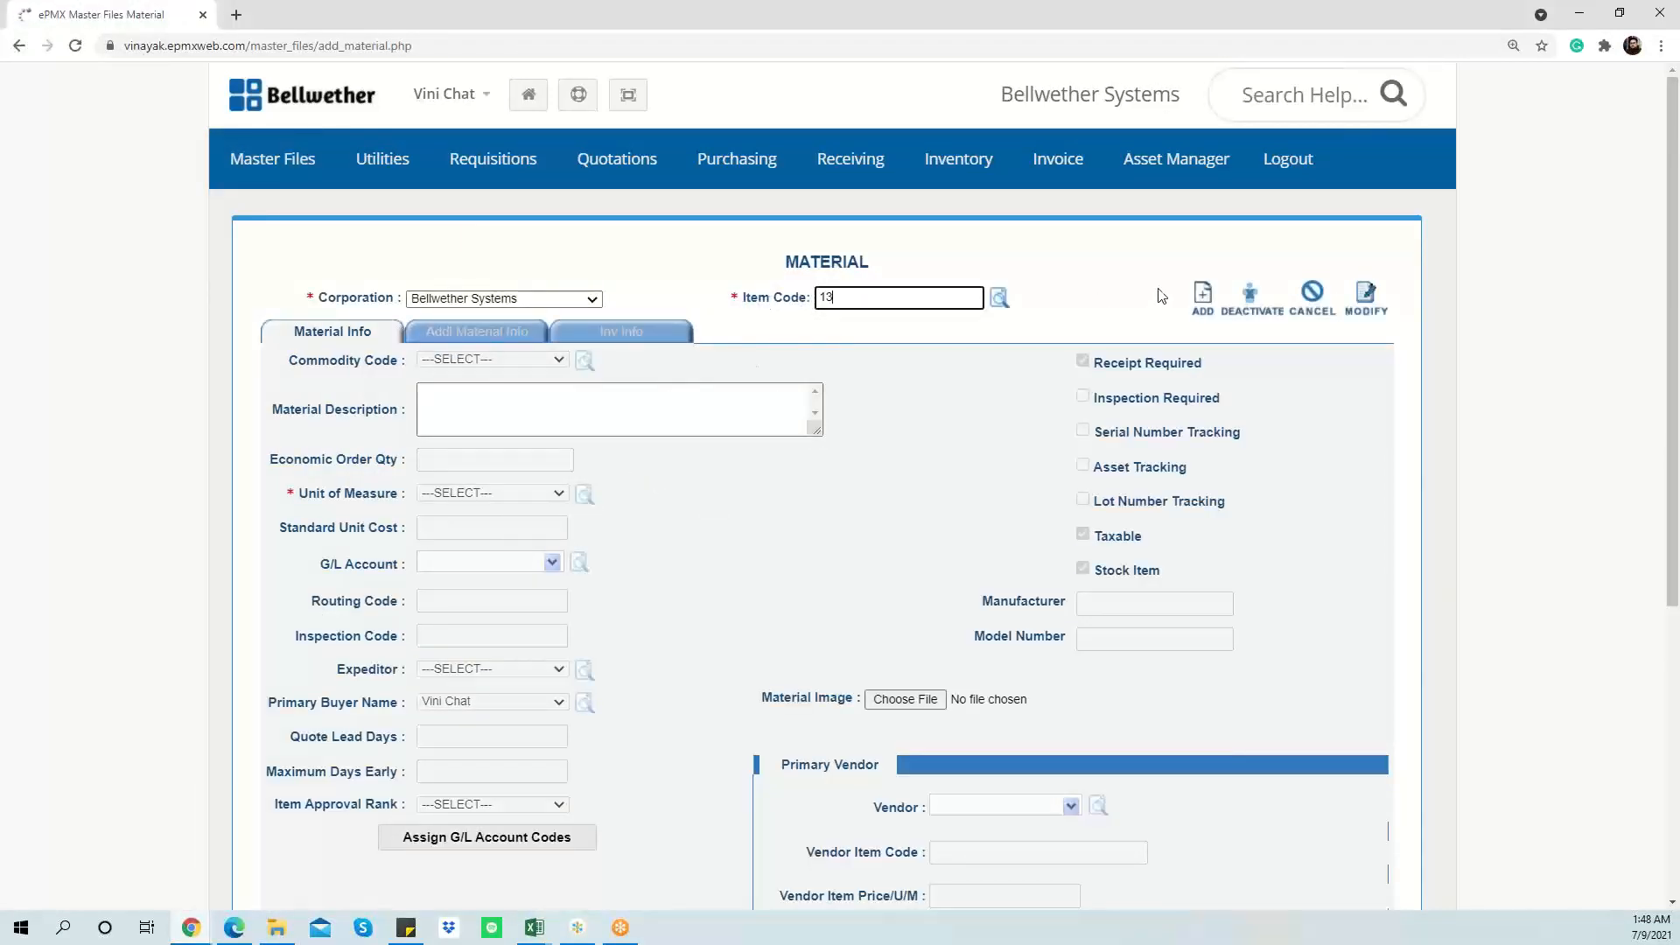
pyautogui.click(1202, 300)
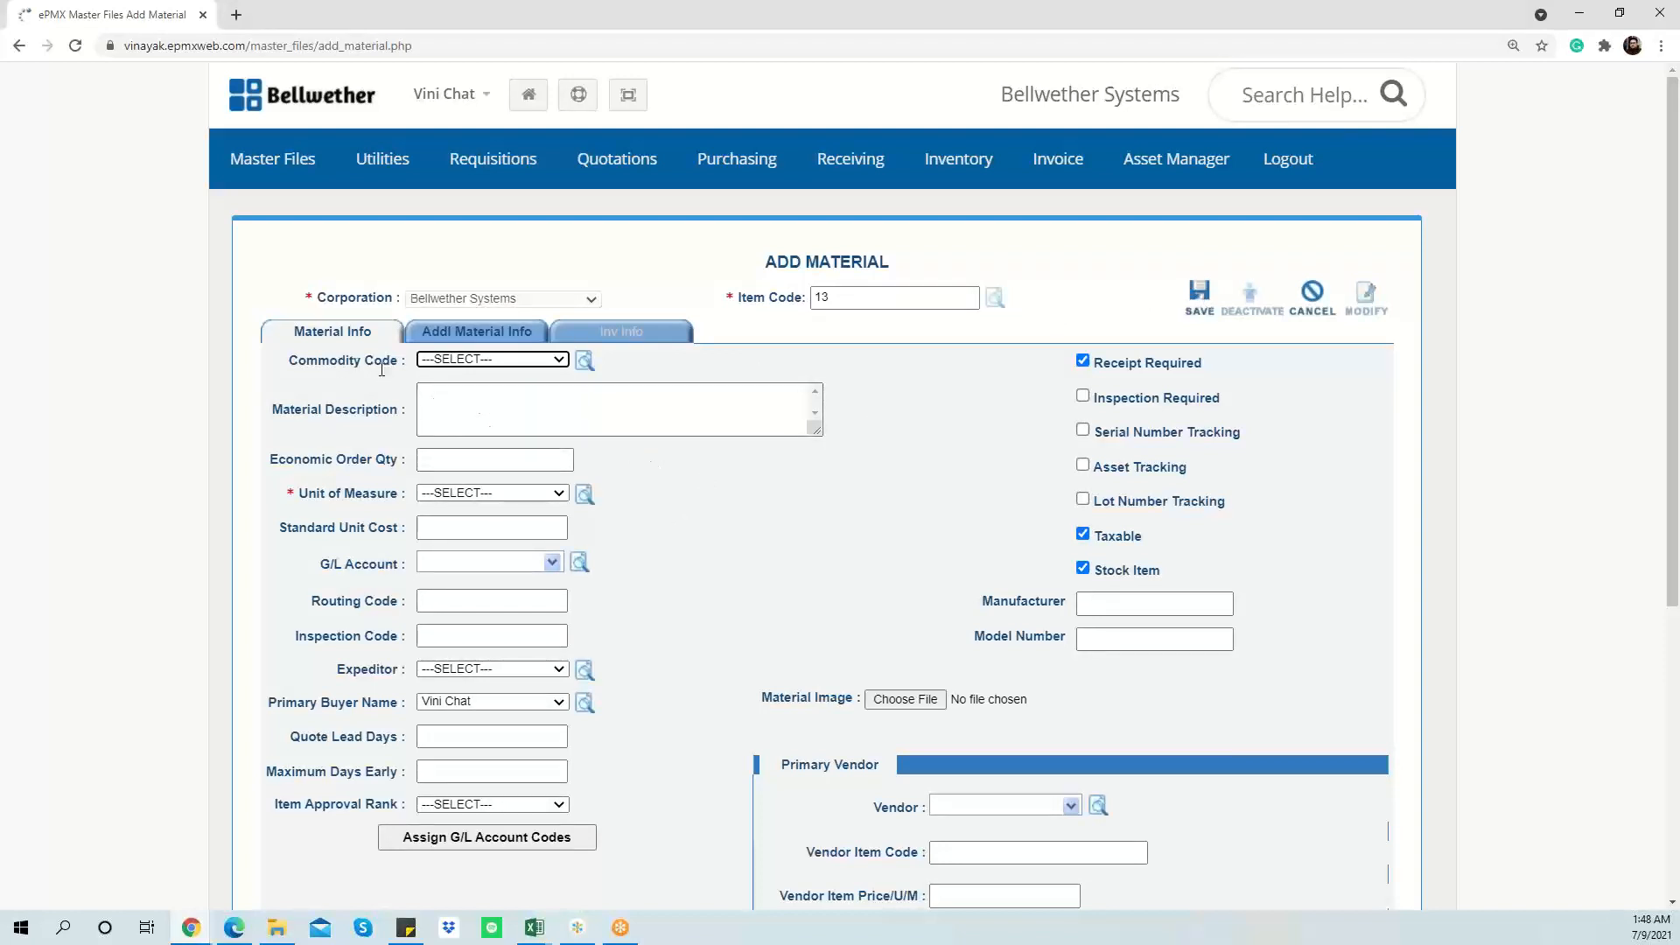
pyautogui.click(446, 362)
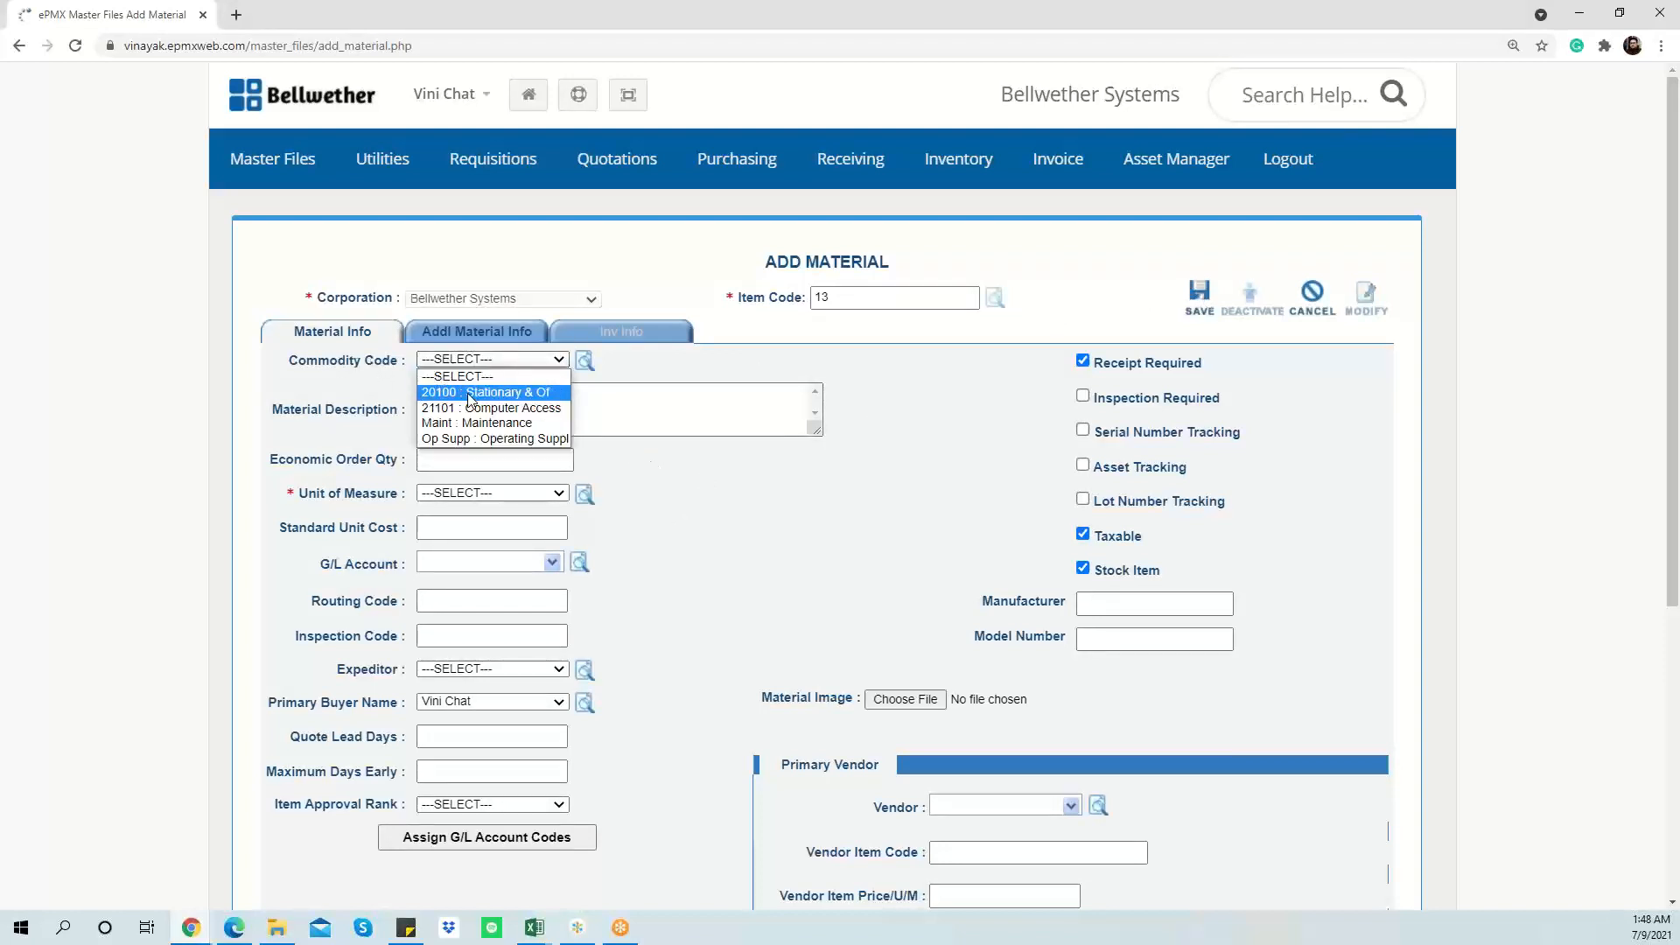
pyautogui.click(637, 378)
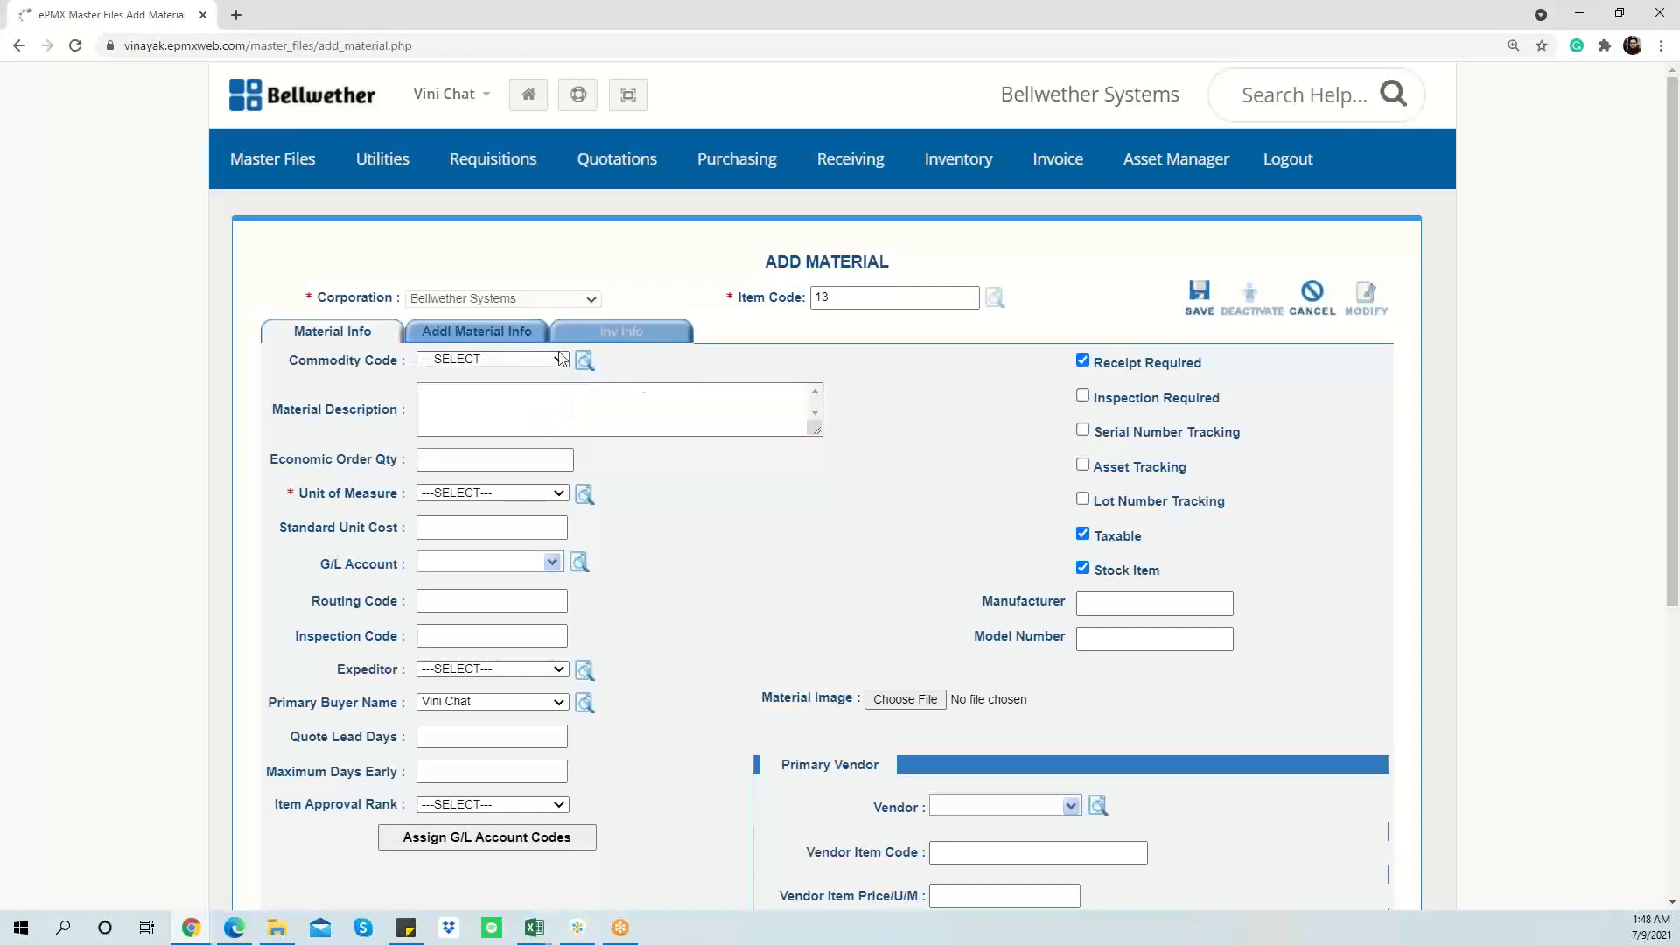
# Step: Leave the material record and go to the Requisitions page
pyautogui.doubleClick(900, 294)
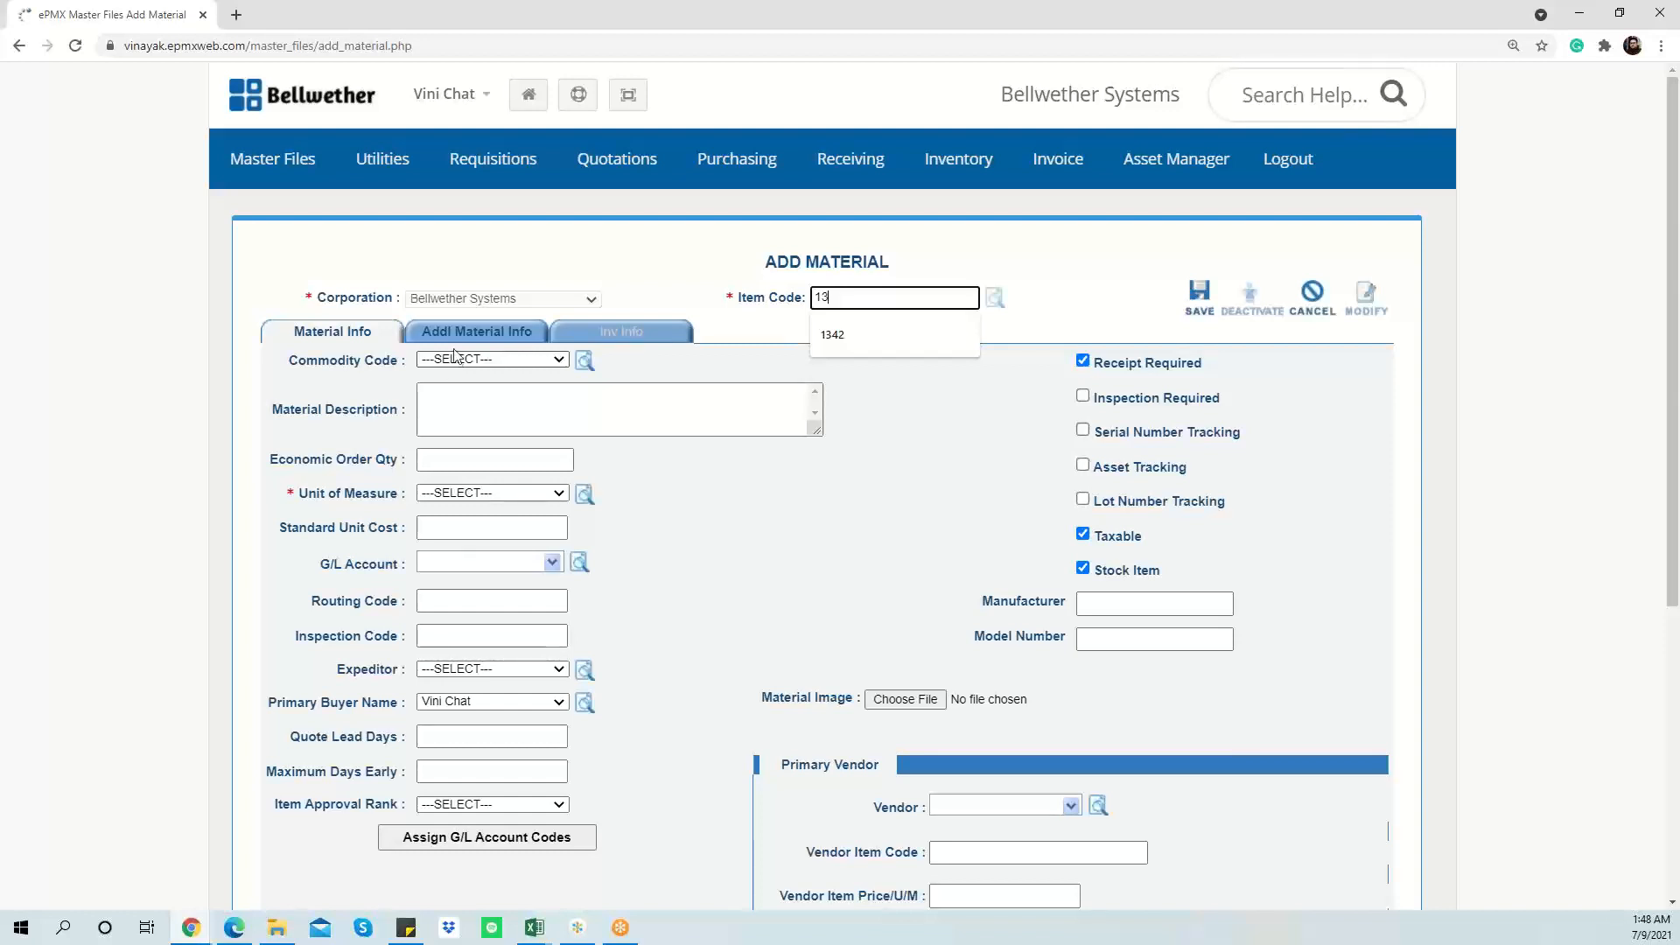
pyautogui.moveTo(455, 160)
pyautogui.click(506, 206)
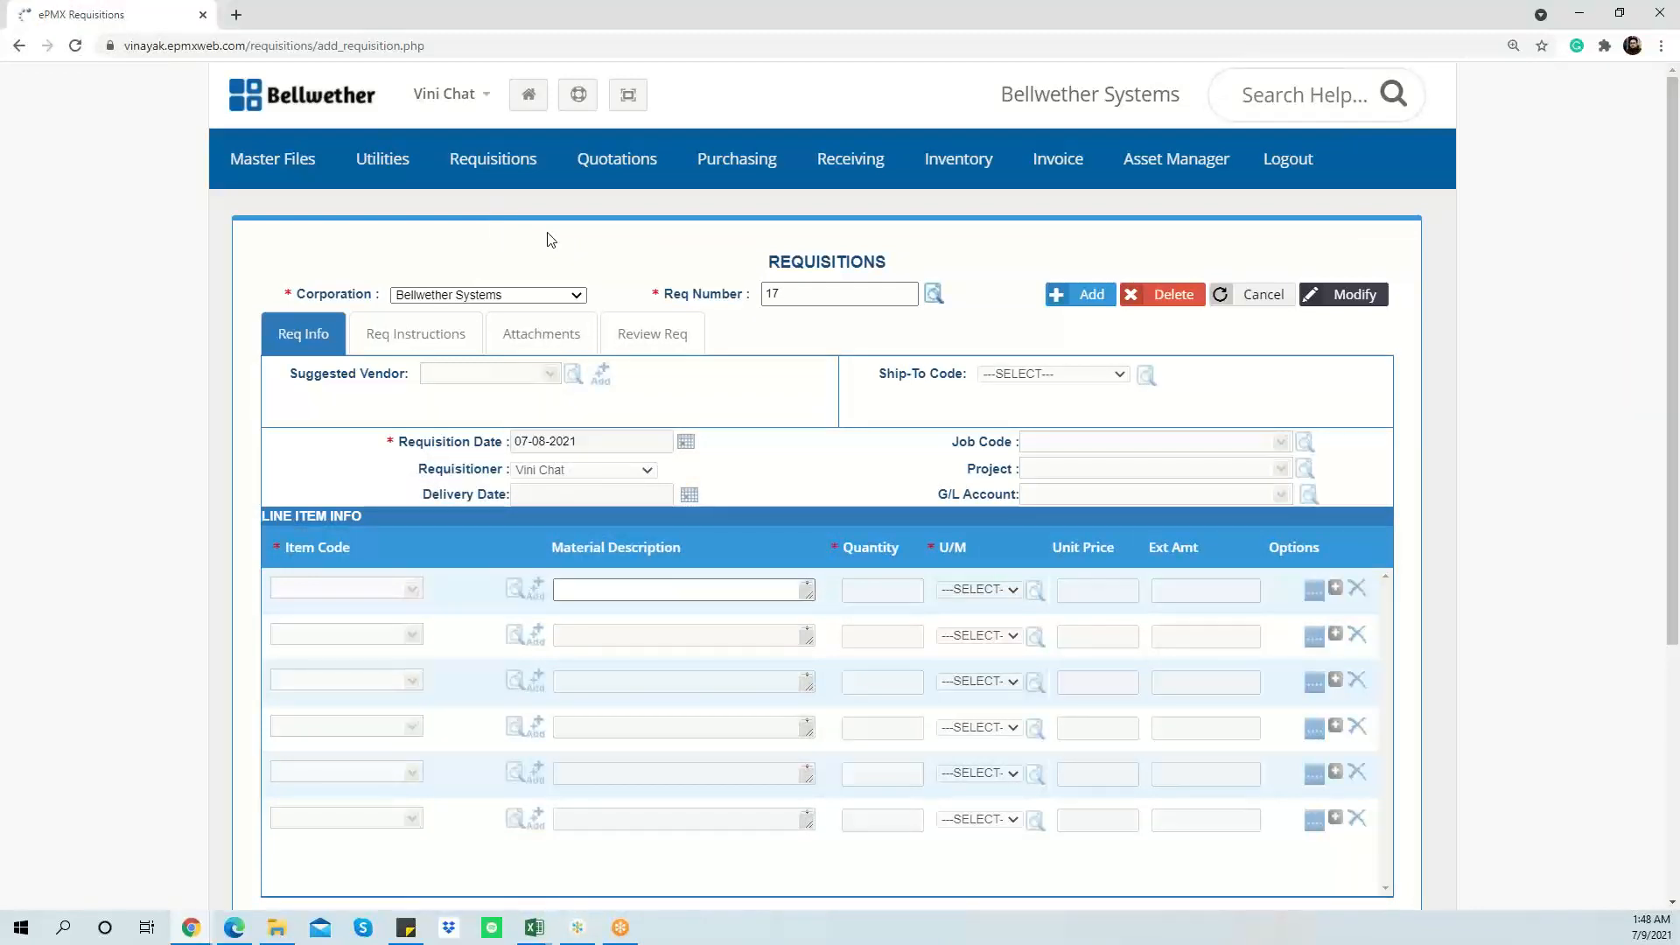
# Step: Add requisition 17 and check that the first line's commodity code list shows 20100 and 21101
pyautogui.click(1089, 294)
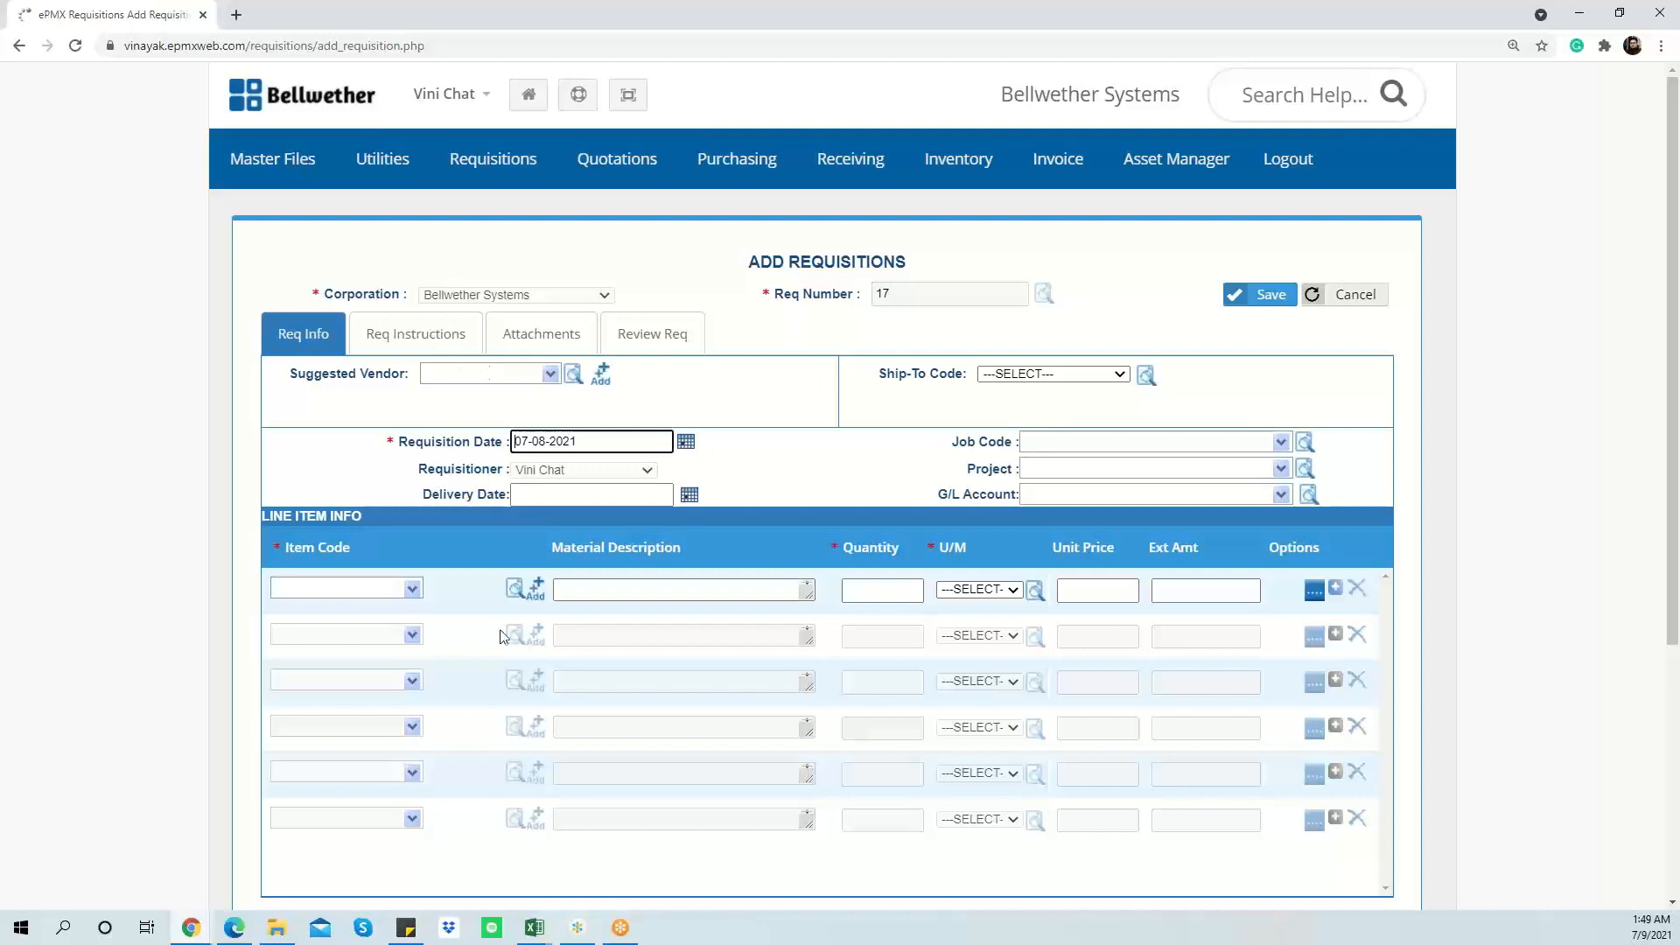
pyautogui.click(1313, 594)
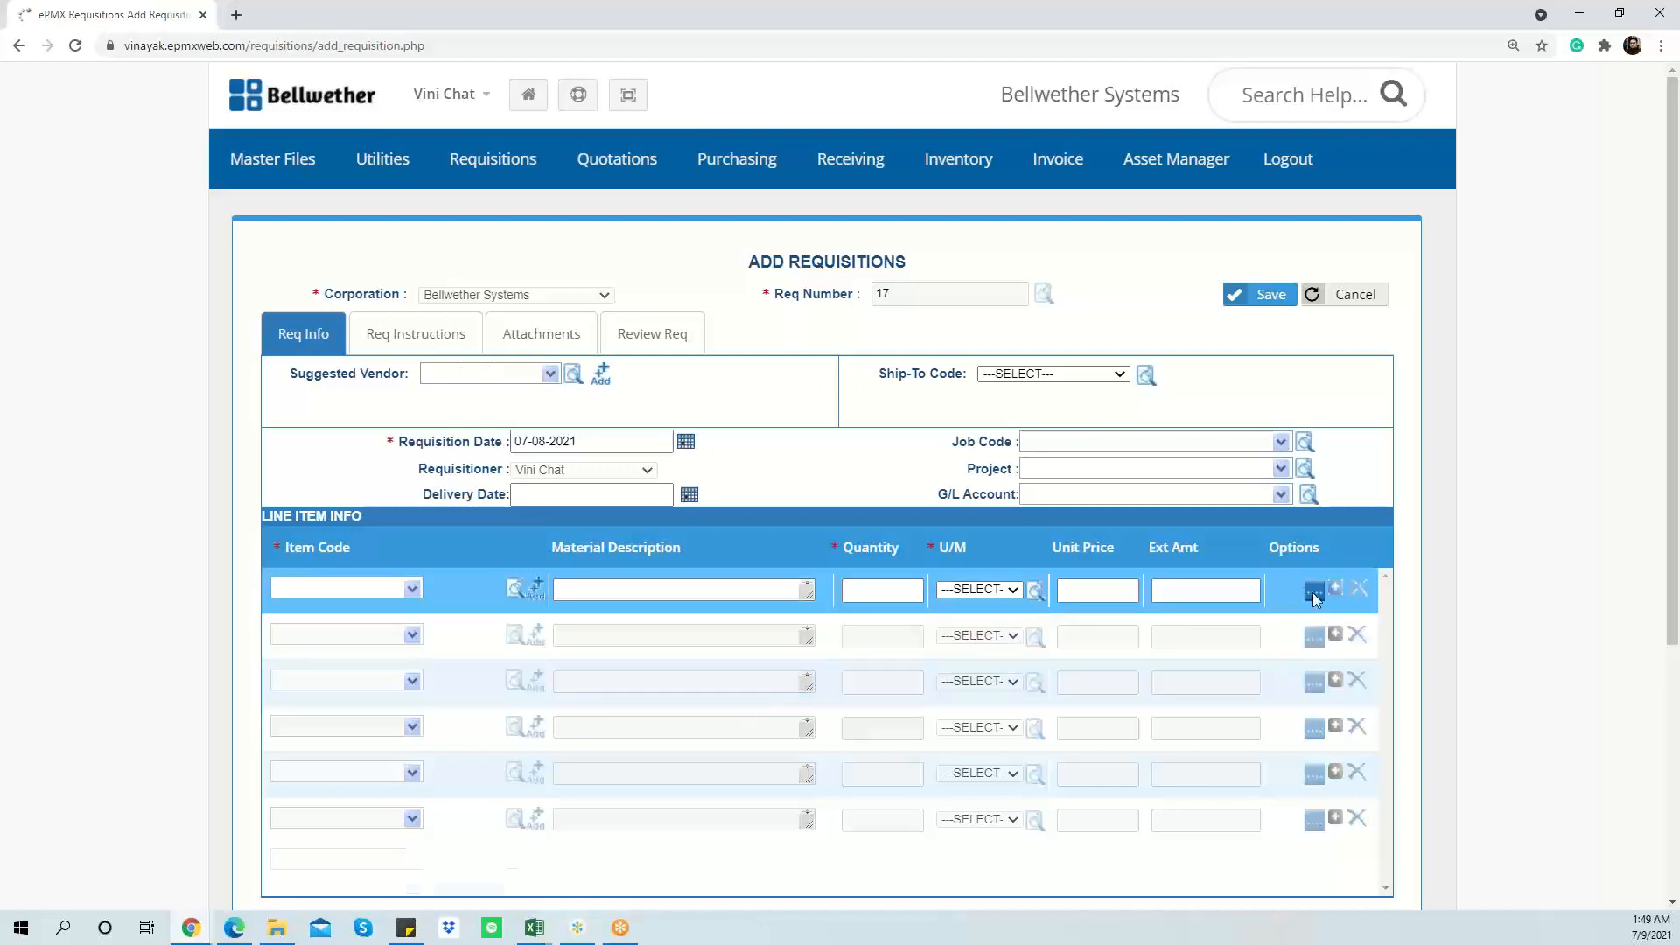
pyautogui.click(530, 610)
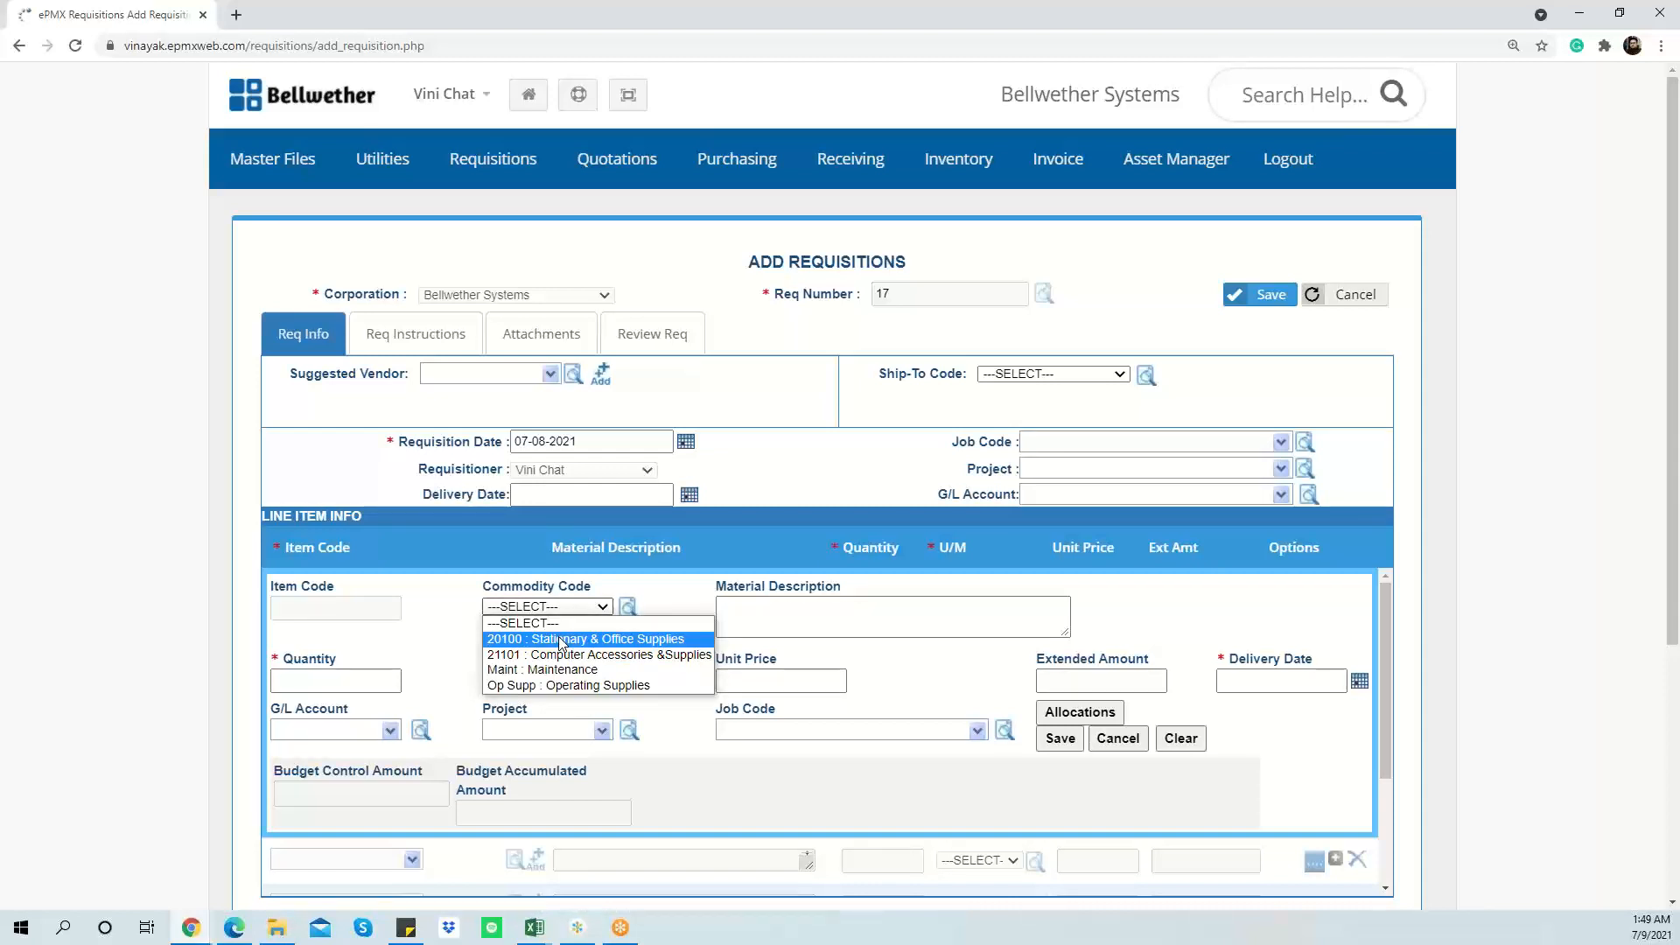
# Step: Start a new standard PO for vendor 1 : AJ Supplies
pyautogui.moveTo(730, 171)
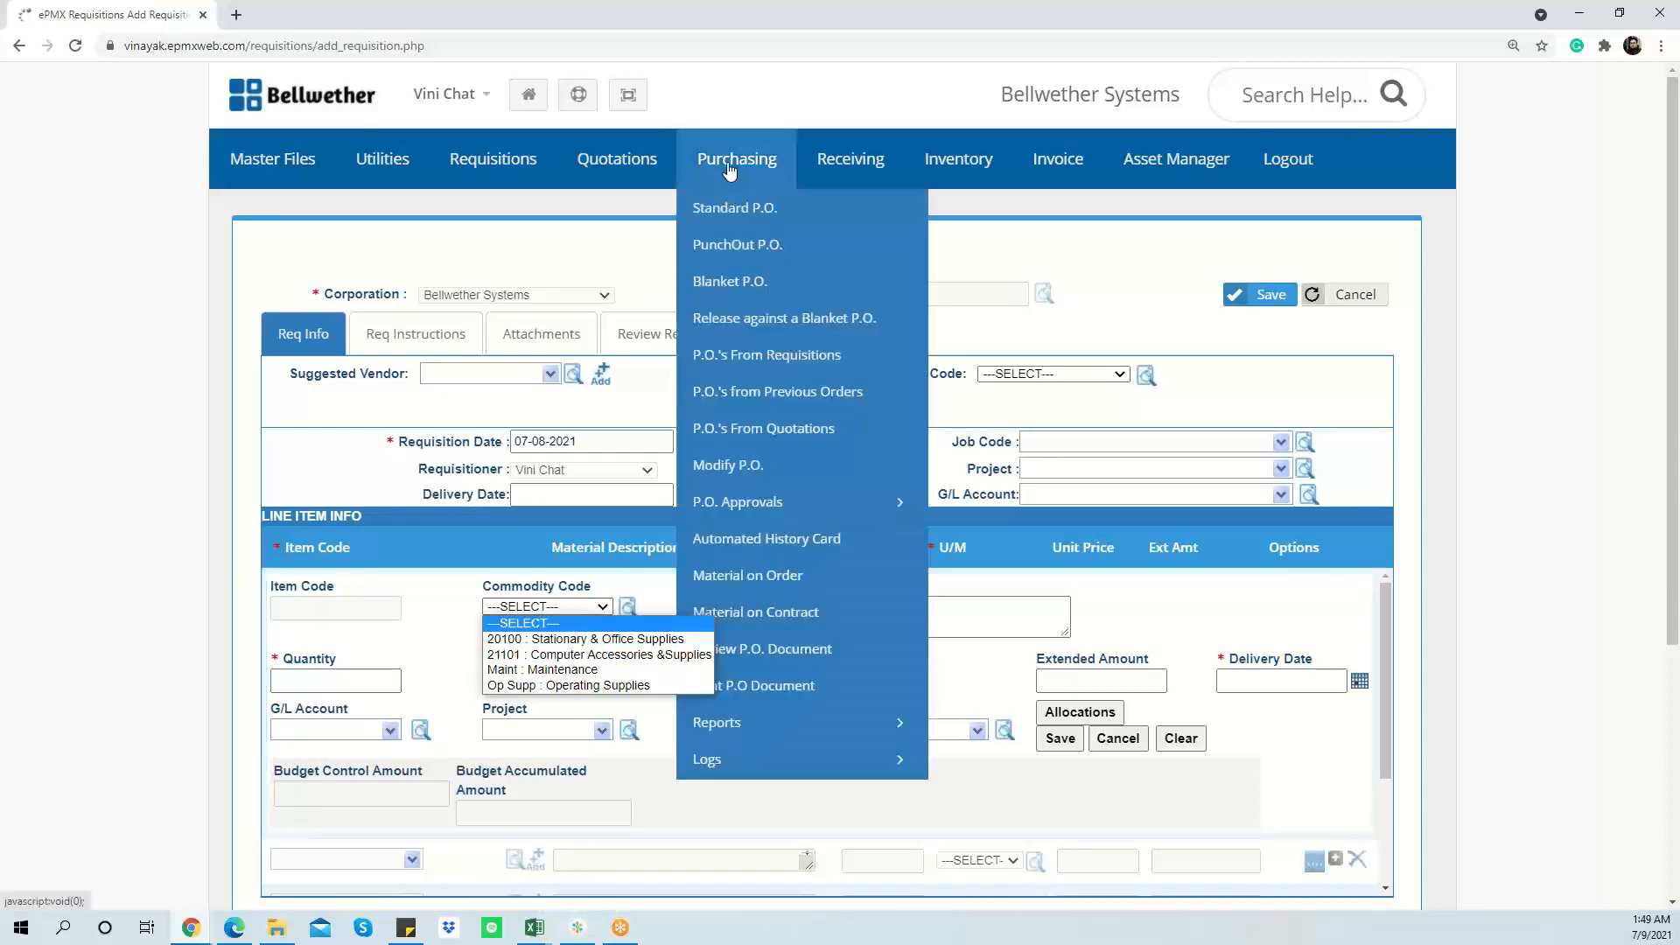
pyautogui.click(755, 207)
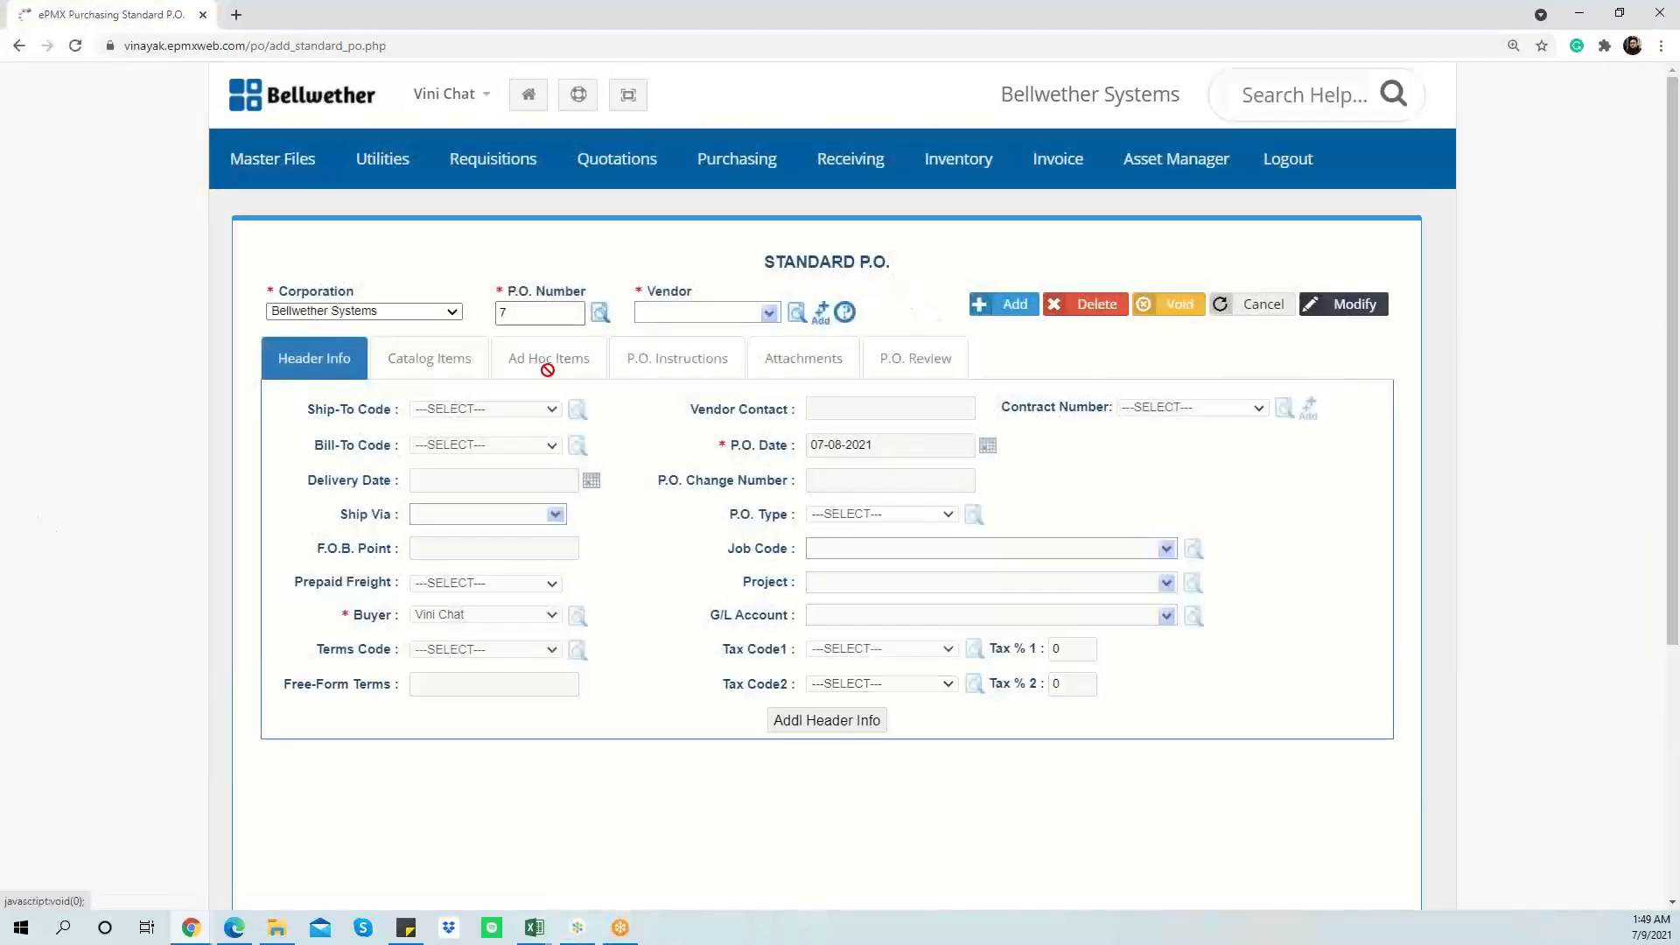
pyautogui.click(768, 313)
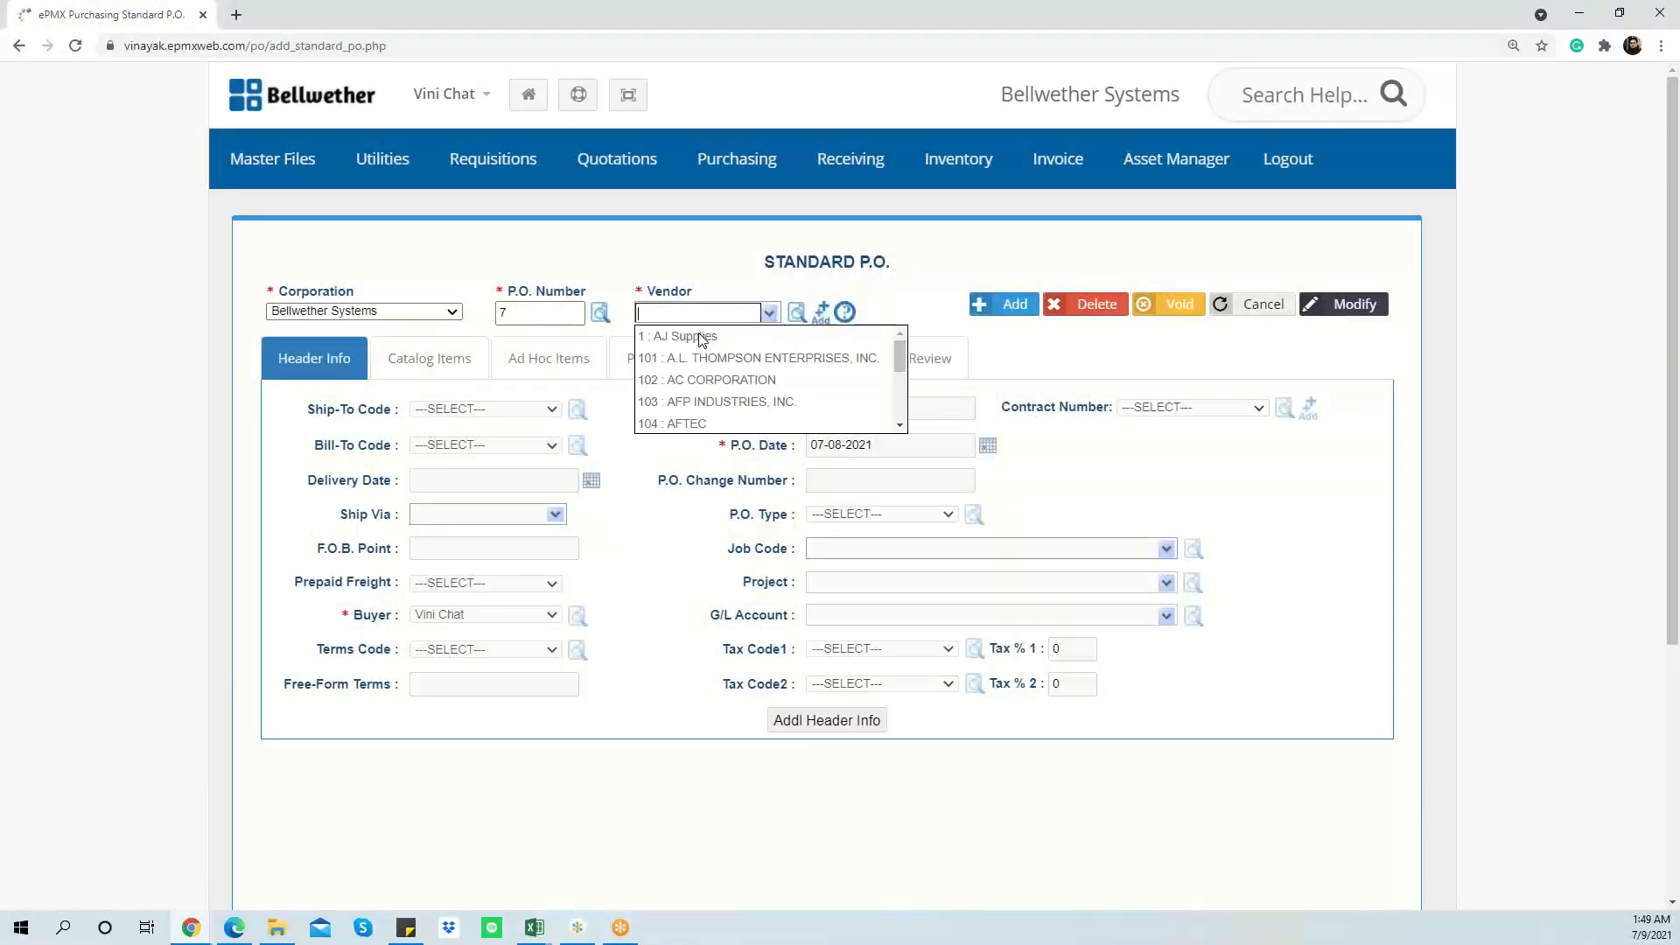
pyautogui.click(684, 338)
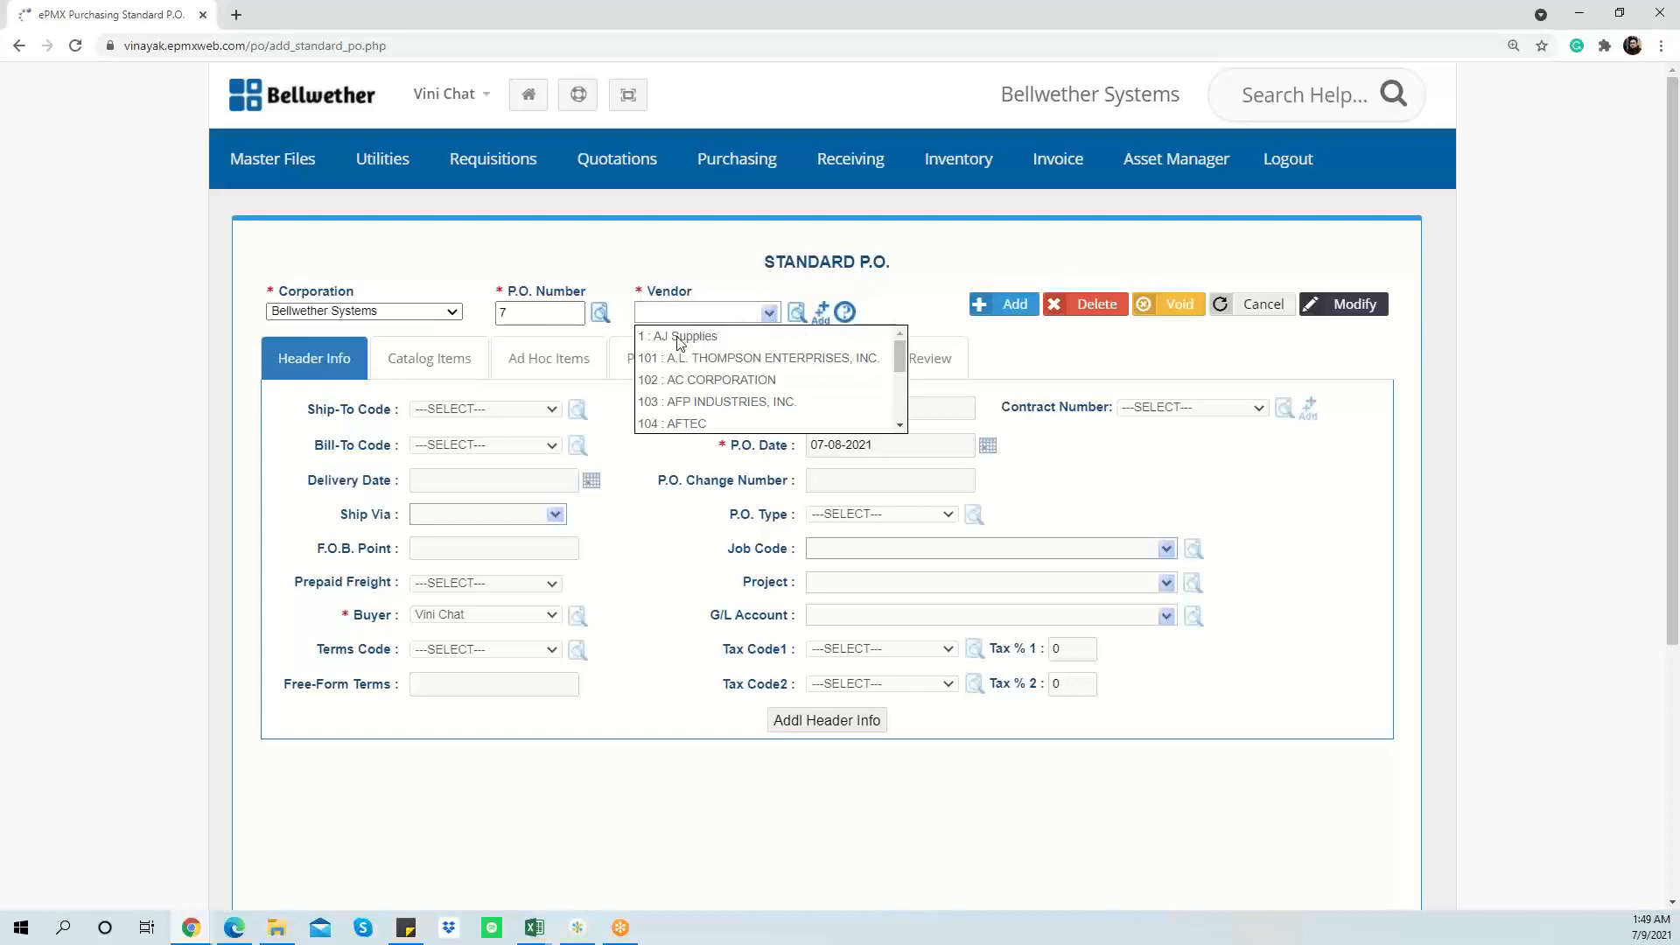
pyautogui.click(1002, 308)
# Step: Check the ad hoc line's commodity codes for 20100 and 21101, then return to Commodity Code
pyautogui.click(579, 374)
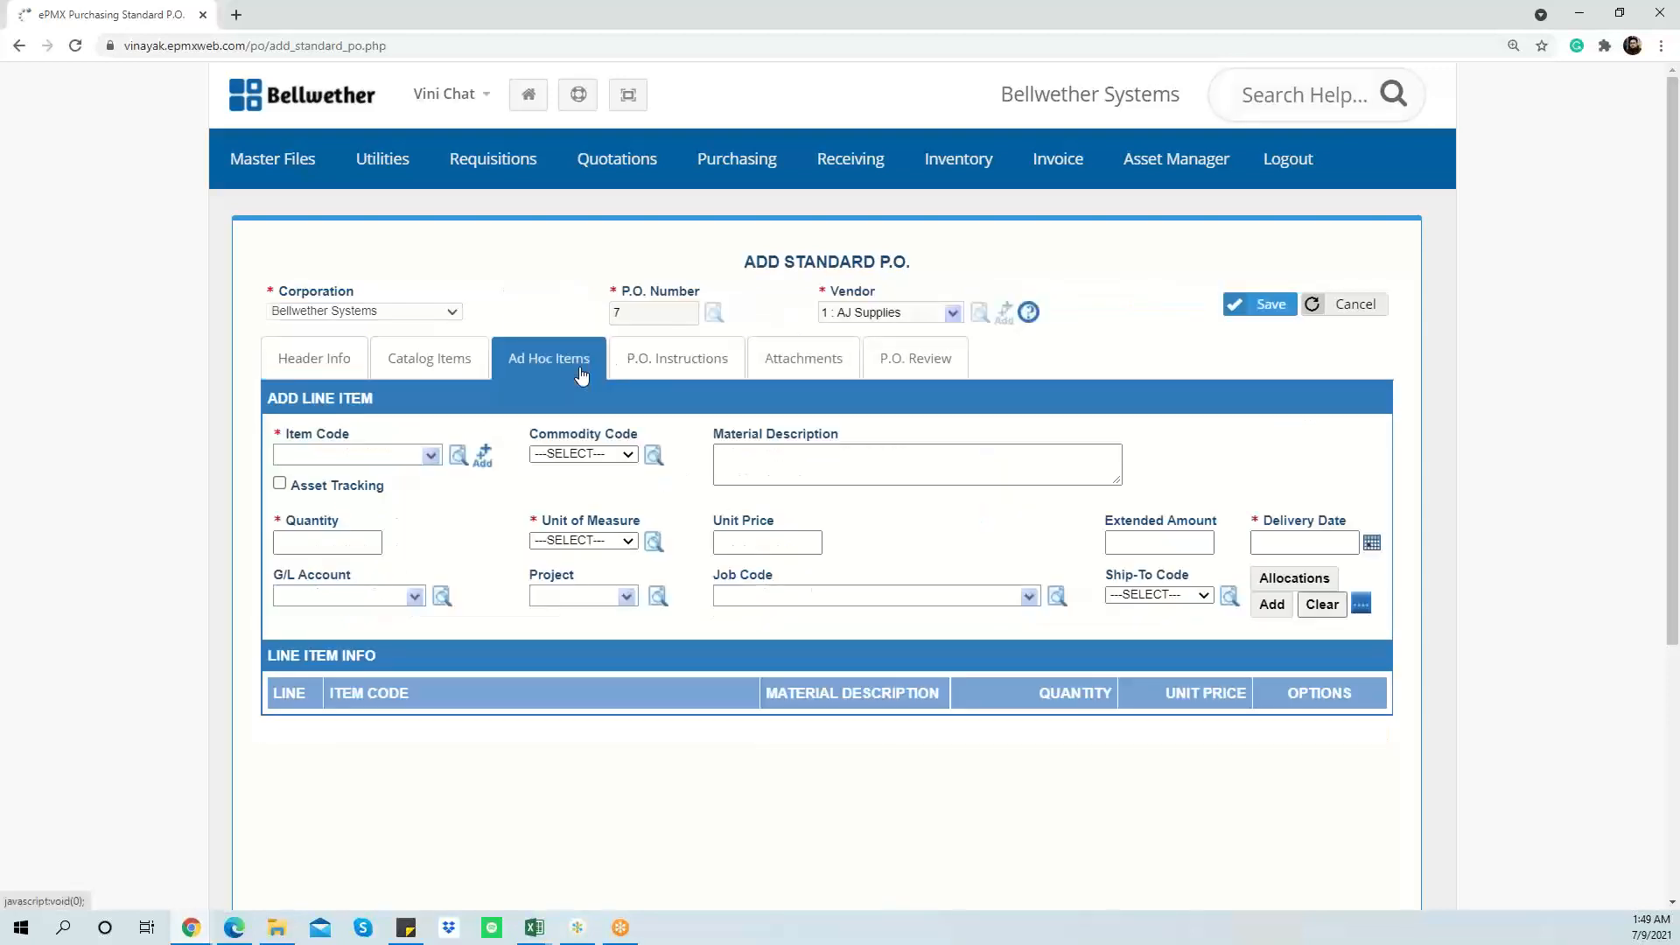
pyautogui.click(573, 454)
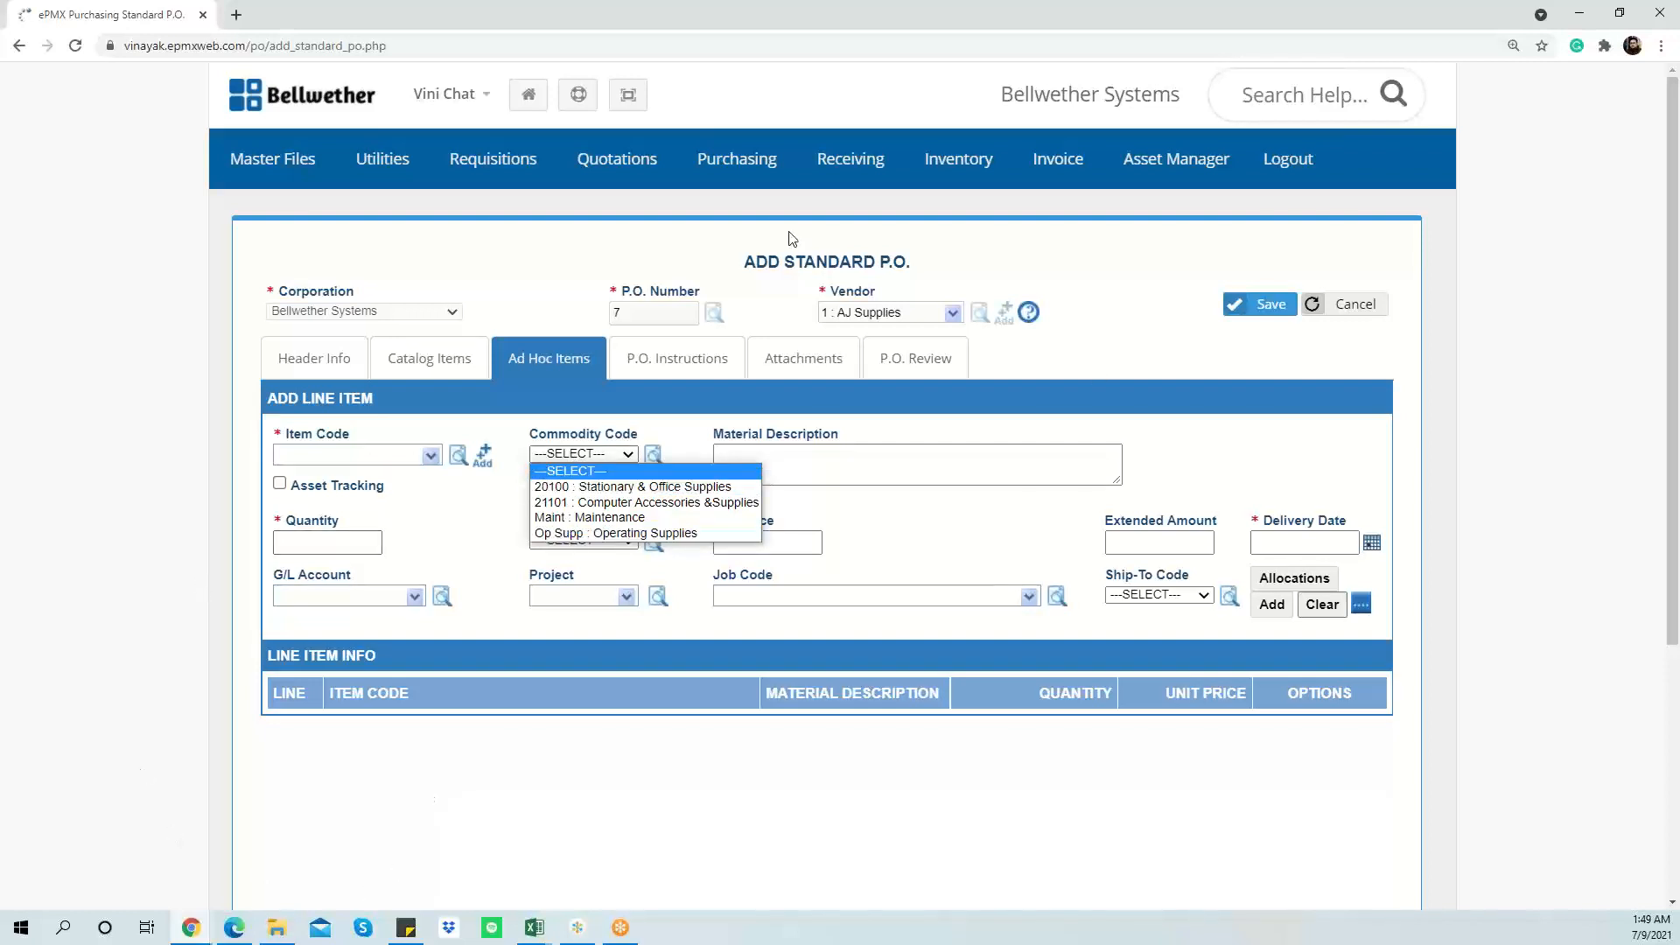
pyautogui.moveTo(289, 167)
pyautogui.click(305, 251)
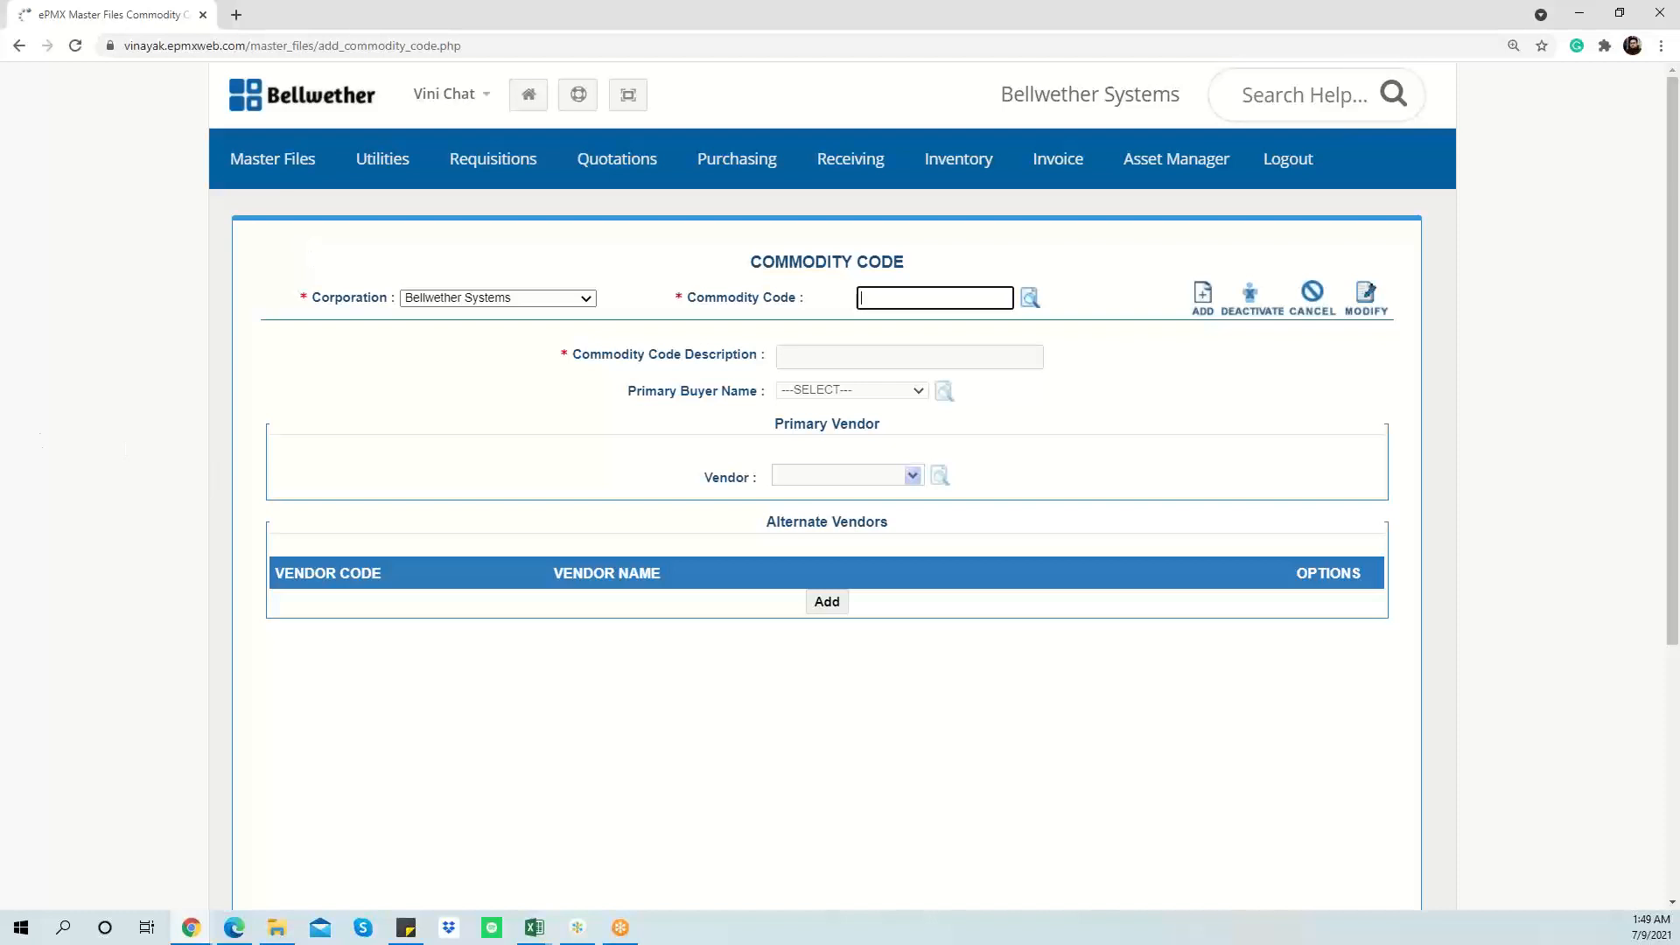
# Step: Bring up the empty Commodity Code master form for Bellwether Systems
pyautogui.click(612, 7)
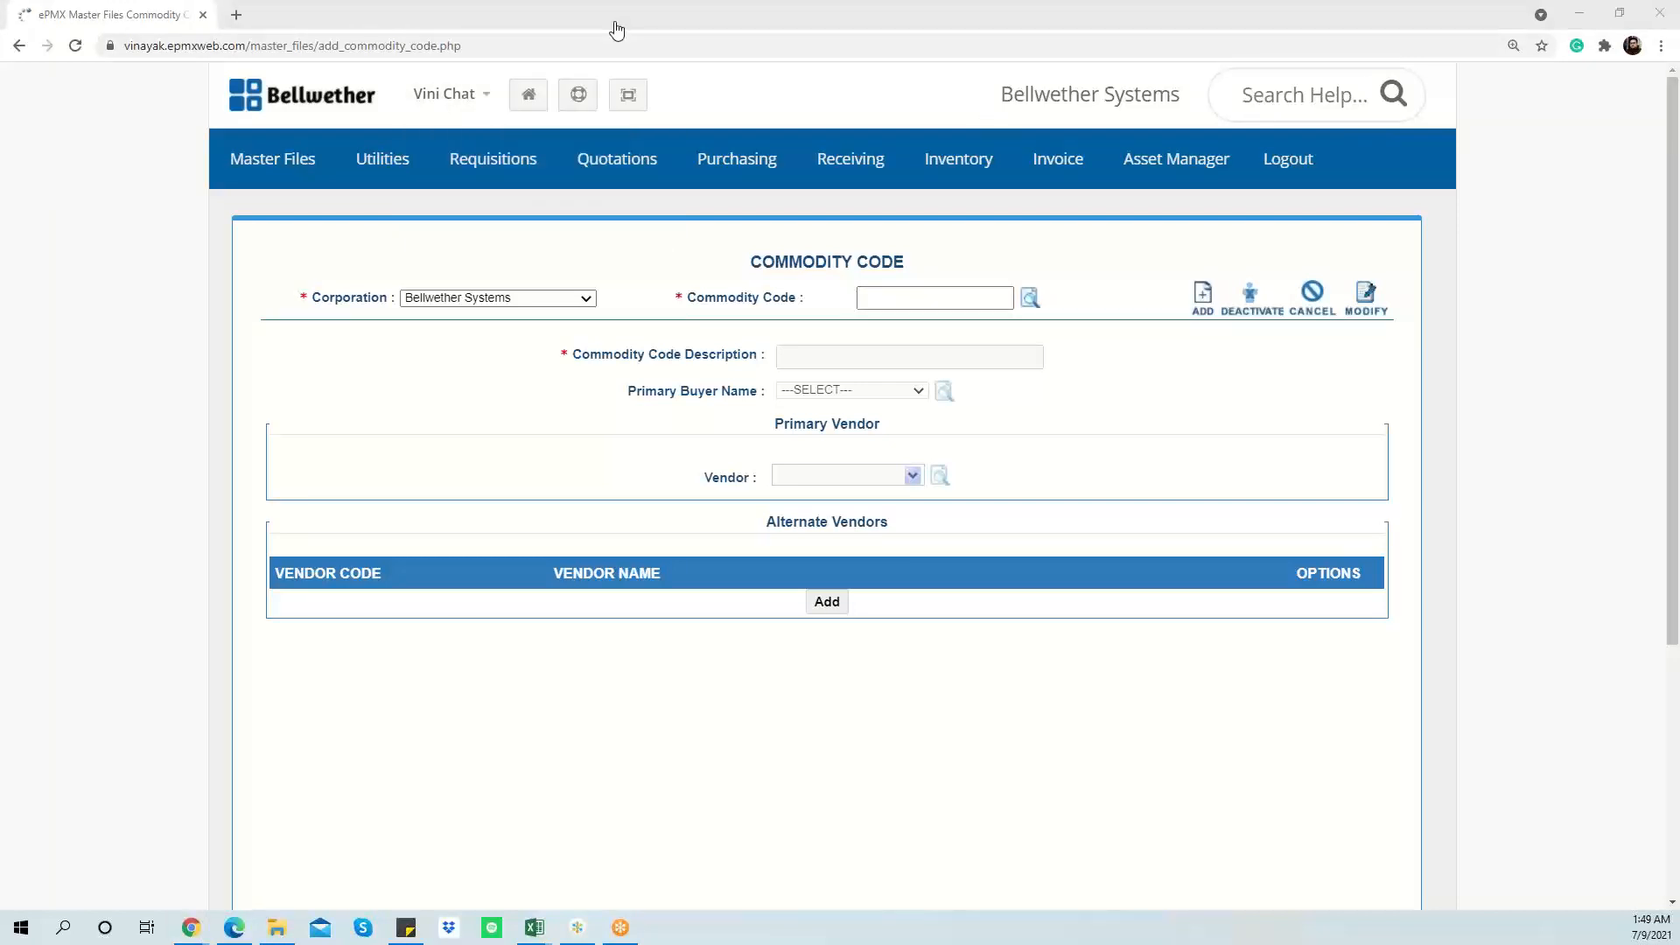